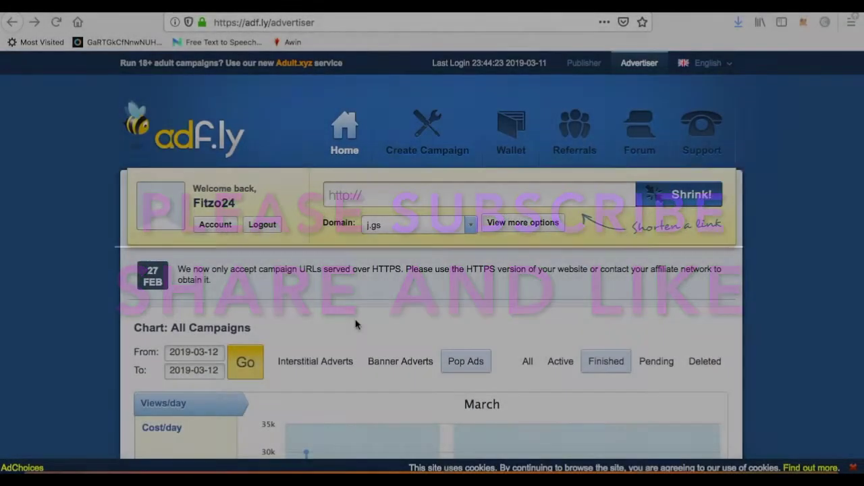
# Browse the Picture Time Products list: a £50.00 Painting and Portraits at £30.00 and £40.00
pyautogui.scroll(-5, 355, 322)
pyautogui.scroll(3, 356, 325)
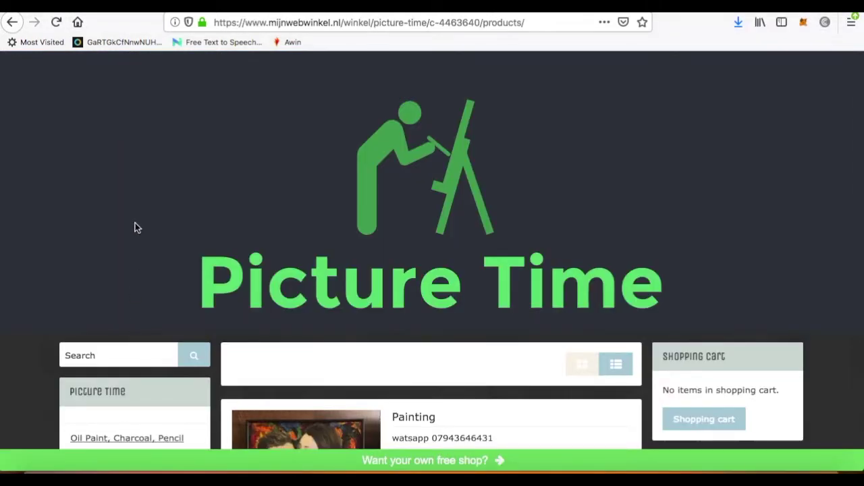
pyautogui.scroll(-10, 135, 228)
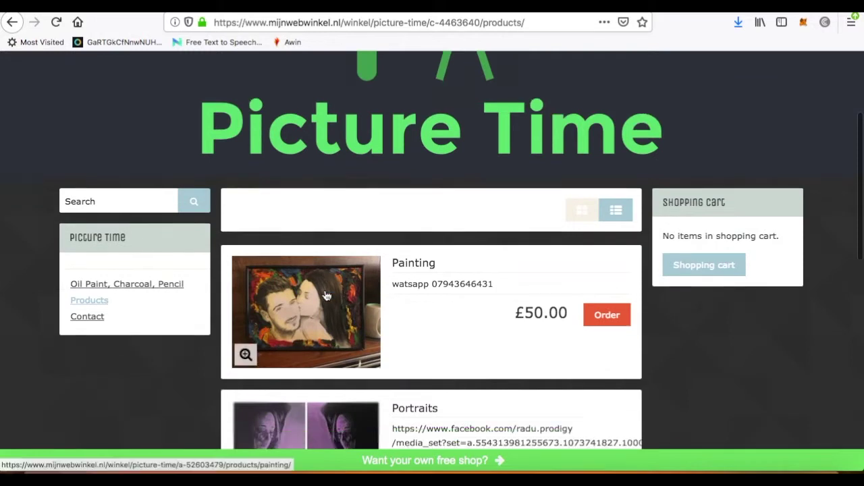
pyautogui.scroll(-4, 327, 296)
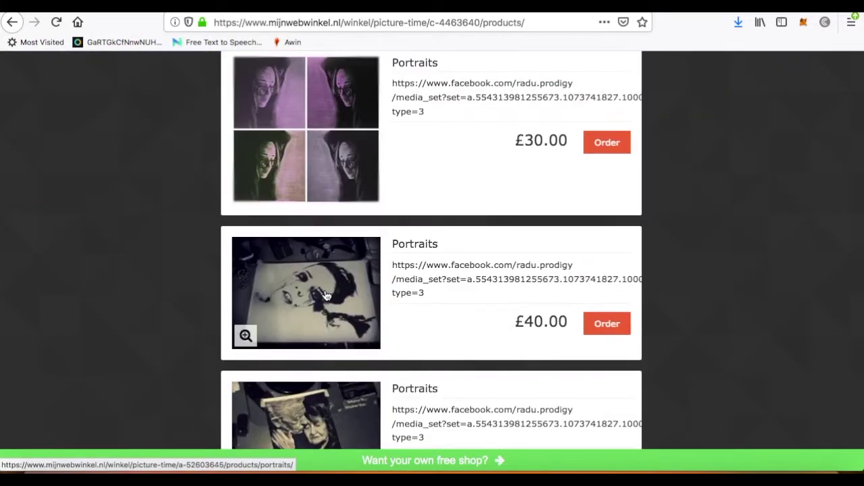
pyautogui.scroll(-5, 326, 296)
pyautogui.scroll(5, 326, 296)
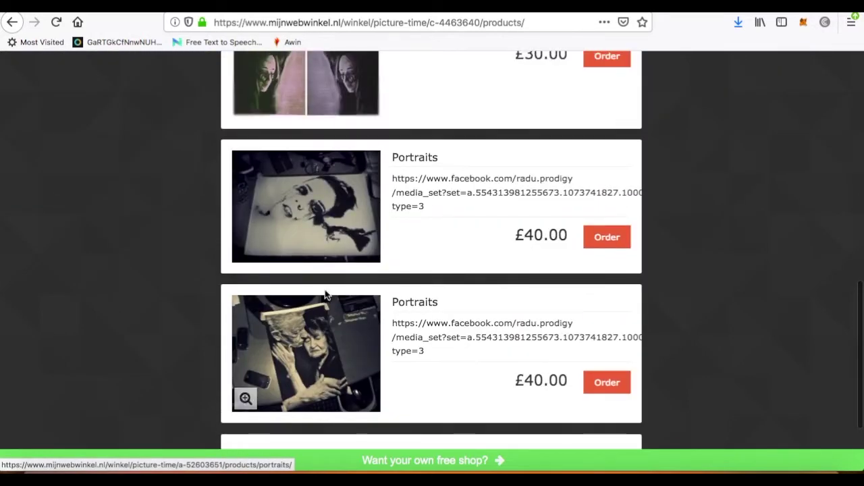
pyautogui.scroll(5, 326, 296)
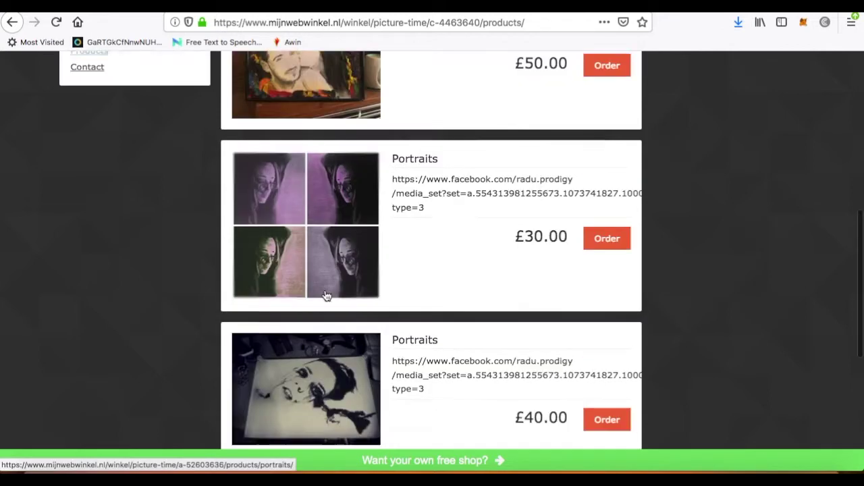
pyautogui.scroll(3, 326, 296)
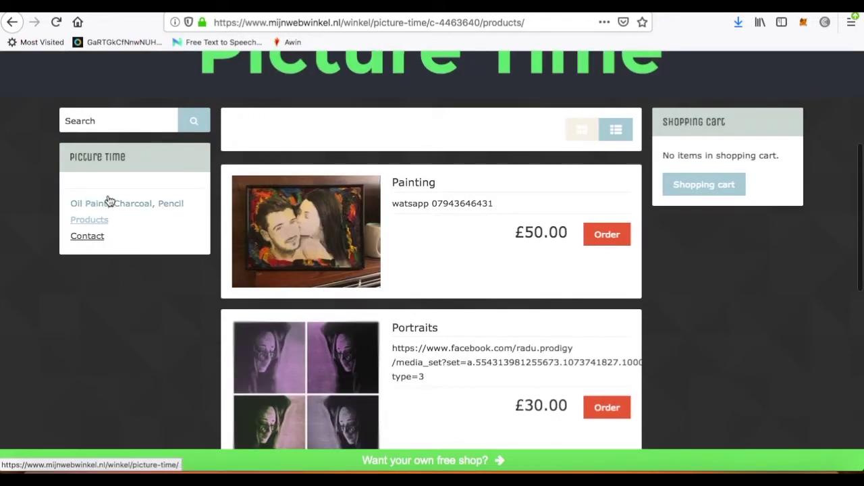
# Open the Oil Paint, Charcoal, Pencil category and go to the £70.00 Light view product page
pyautogui.click(112, 204)
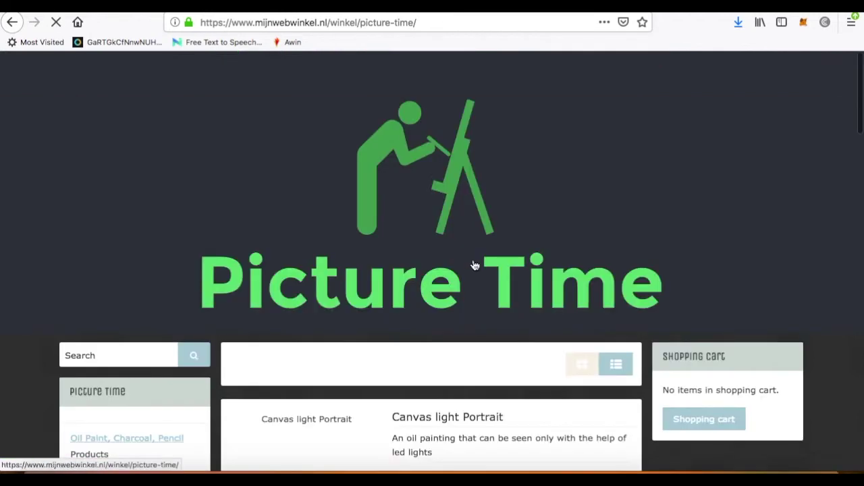
pyautogui.scroll(-5, 421, 304)
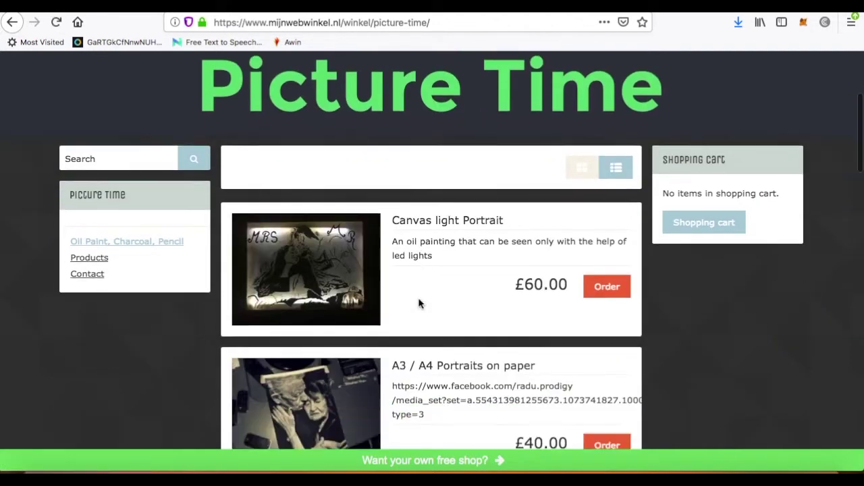
pyautogui.scroll(-1, 420, 304)
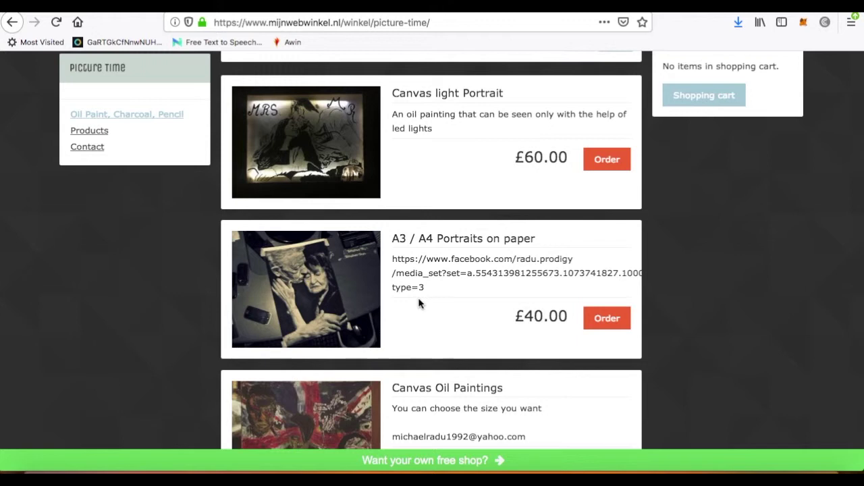
pyautogui.scroll(-3, 418, 304)
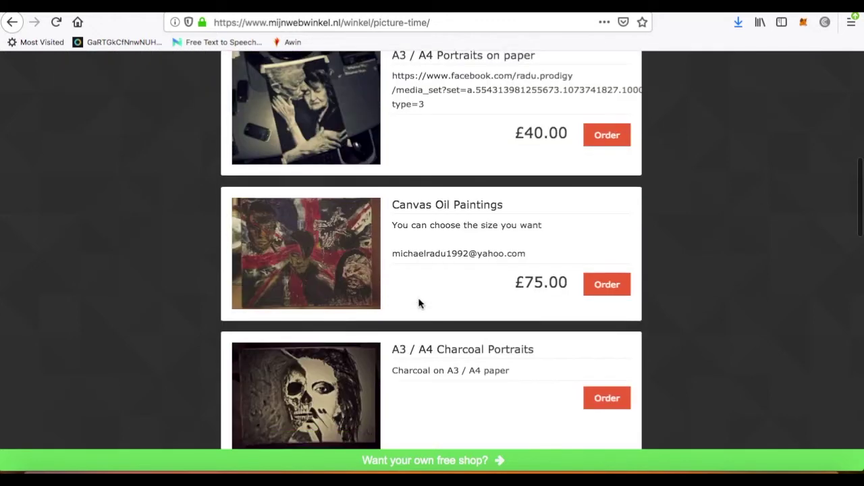
pyautogui.scroll(-4, 419, 303)
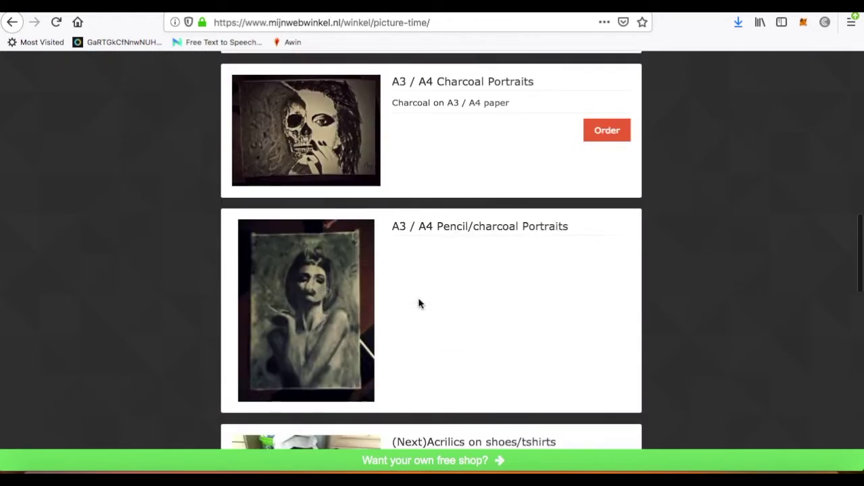
pyautogui.scroll(-5, 419, 304)
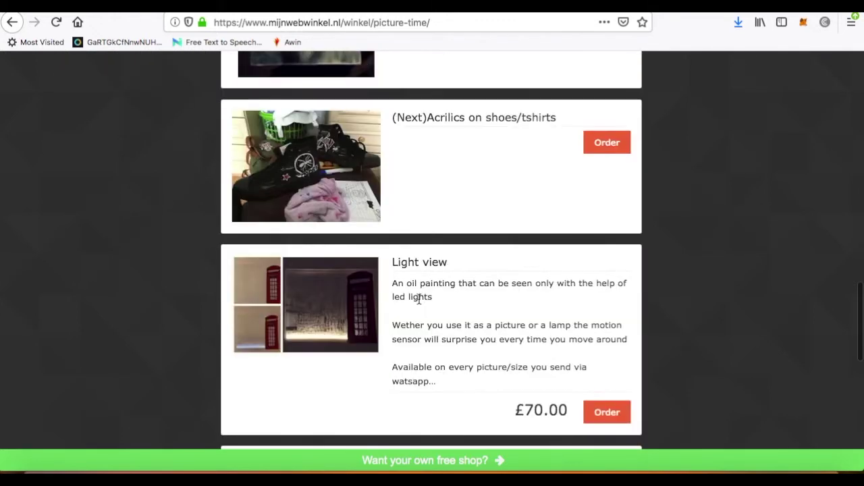
pyautogui.scroll(-1, 419, 299)
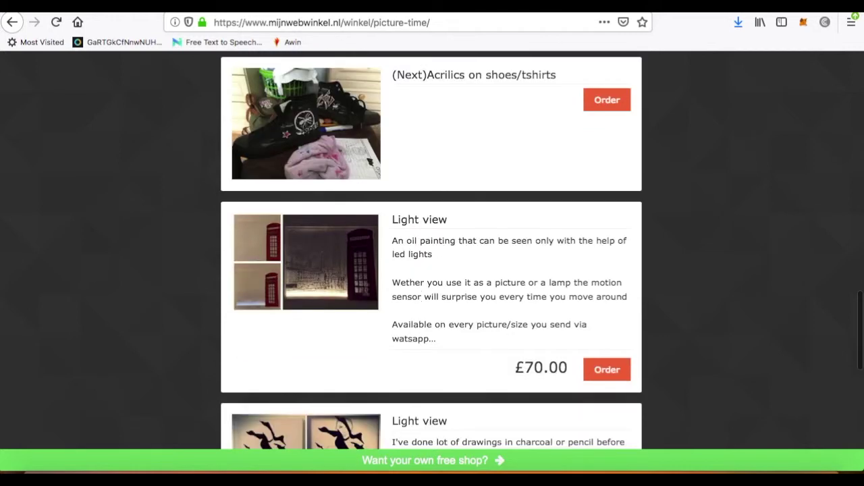
pyautogui.click(313, 265)
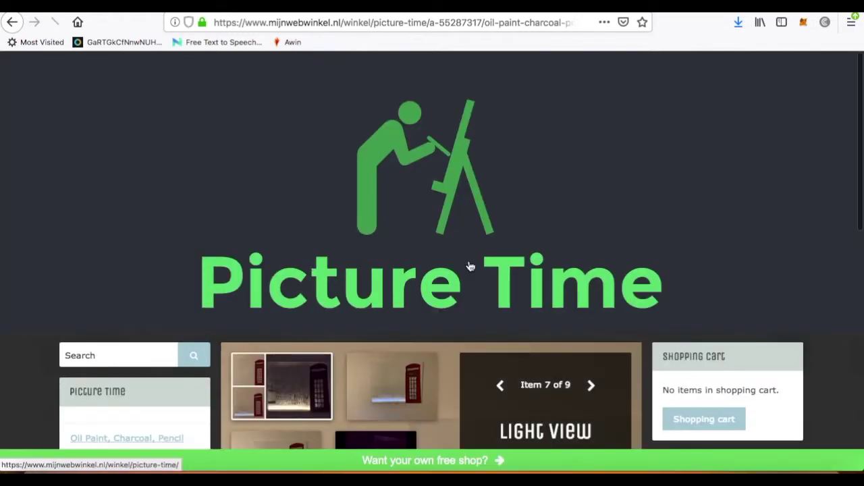
pyautogui.scroll(-4, 469, 260)
pyautogui.click(371, 288)
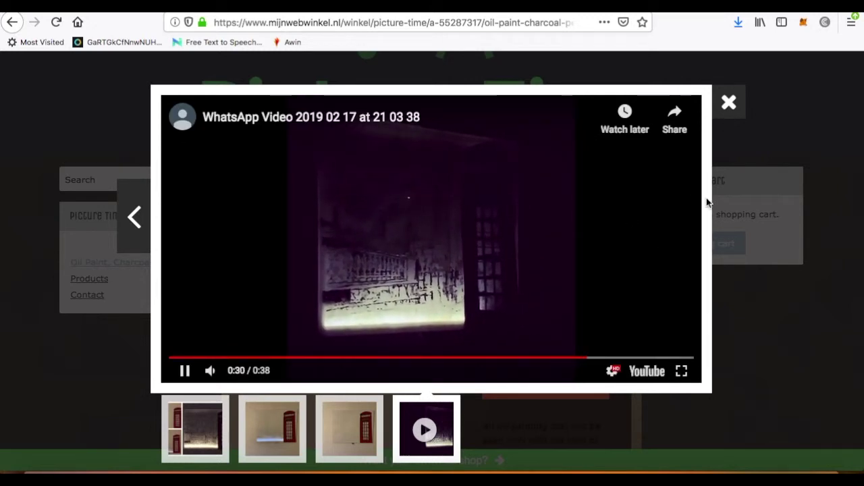
pyautogui.click(730, 103)
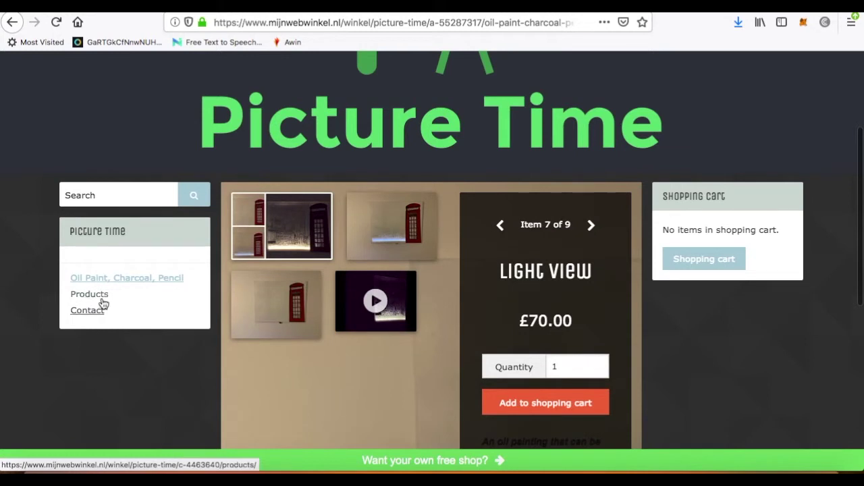
# Go back to the Picture Time shop's full Products list and scroll through it
pyautogui.click(96, 298)
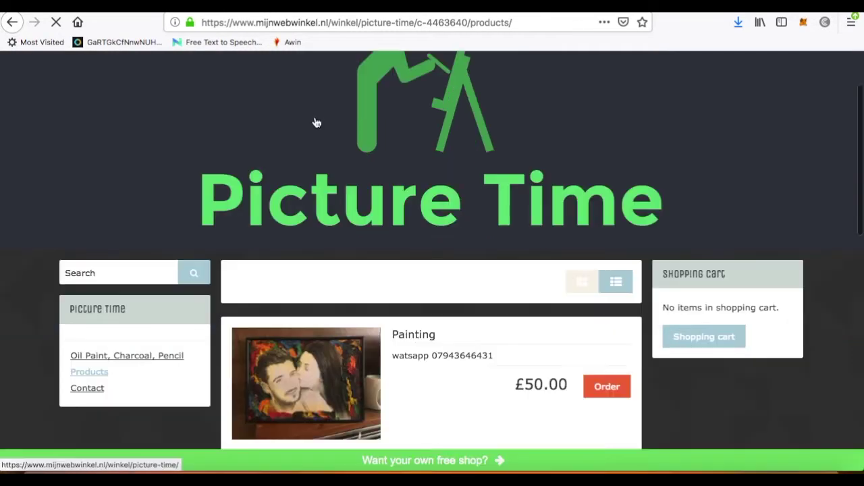
pyautogui.scroll(-7, 315, 122)
pyautogui.scroll(7, 315, 122)
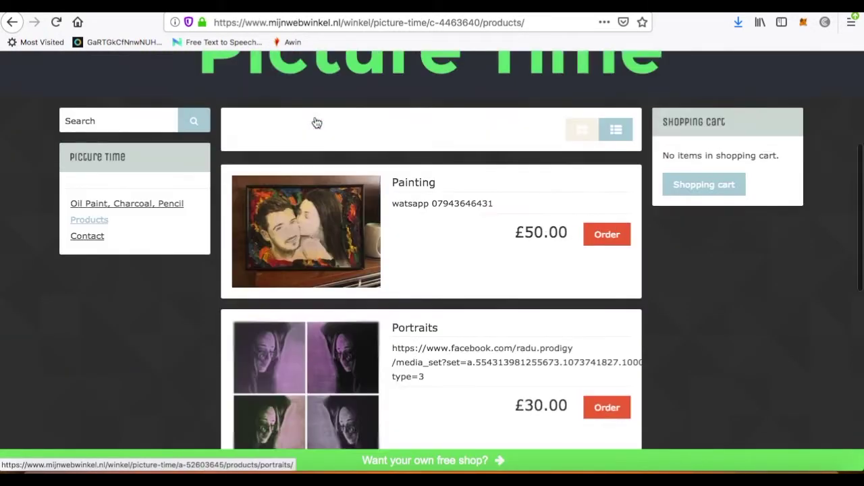
pyautogui.scroll(1, 315, 121)
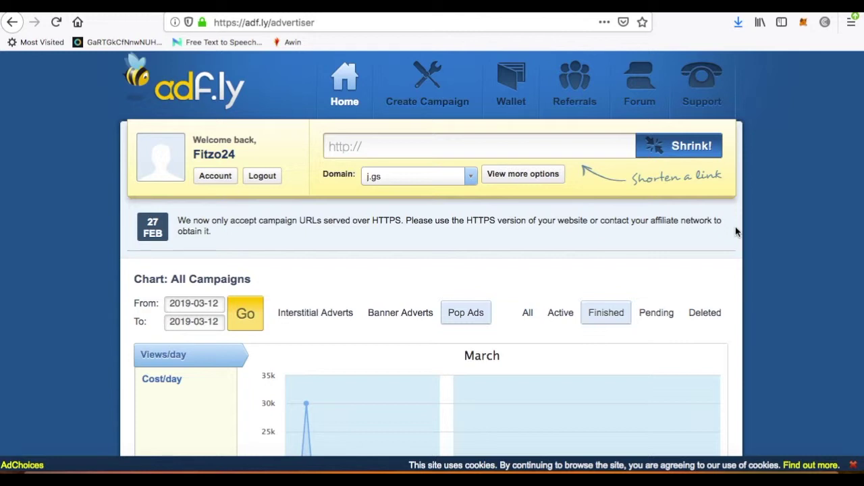
# Reload the adf.ly advertiser dashboard from the Advertiser link in the top bar
pyautogui.scroll(2, 811, 258)
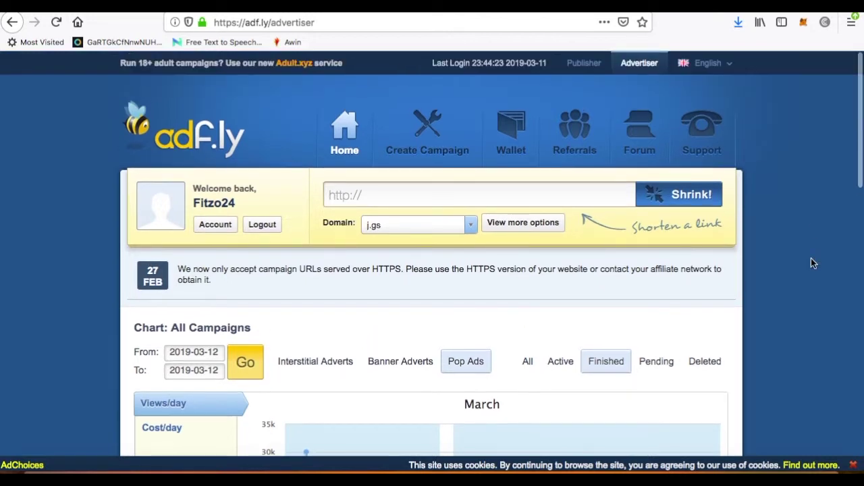
pyautogui.click(643, 66)
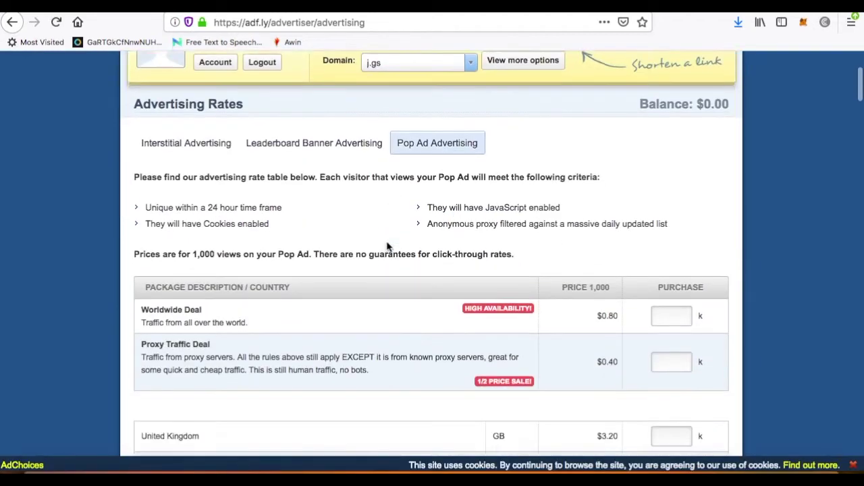
# Show the Pop Ad advertising rates and find the Proxy Traffic Deal at $0.40 per 1,000
pyautogui.click(451, 147)
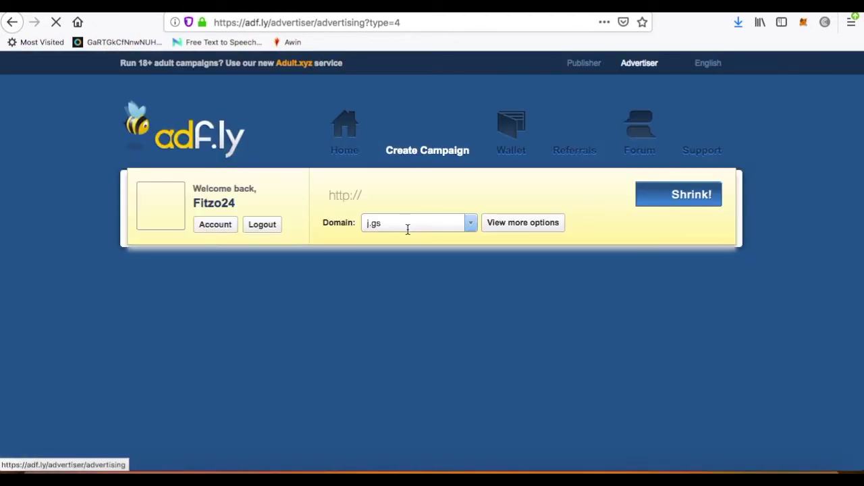
pyautogui.scroll(-10, 407, 229)
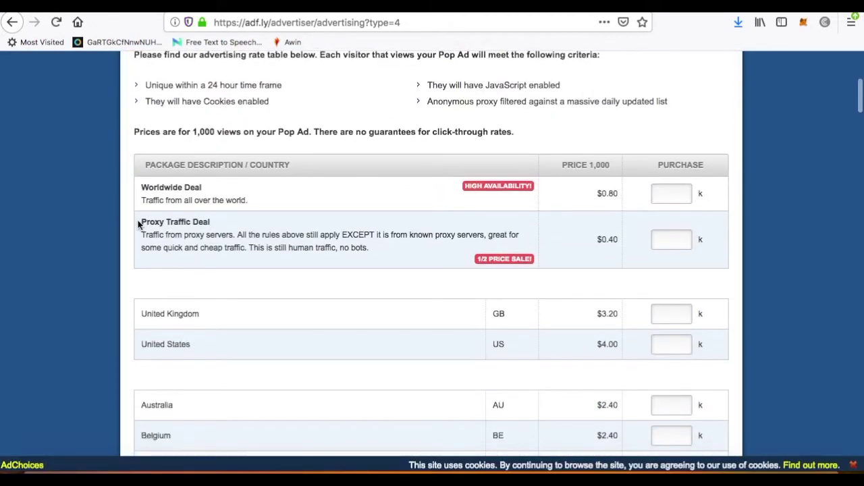
pyautogui.moveTo(142, 221); pyautogui.dragTo(206, 221)
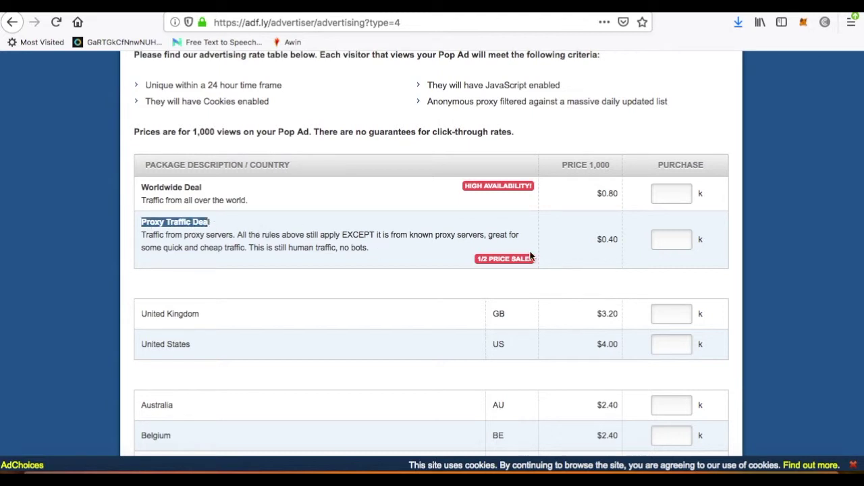
pyautogui.moveTo(603, 239); pyautogui.dragTo(623, 242)
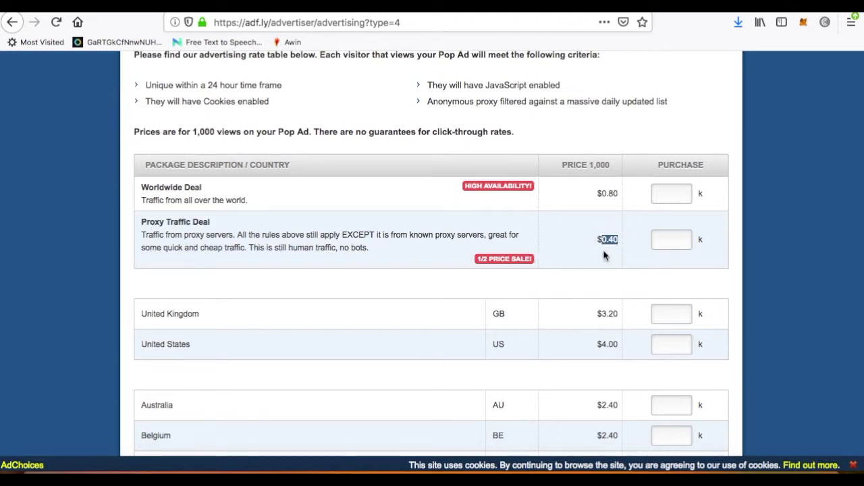
# Order 13k Proxy Traffic Deal views and check the 13,000 shows for $5.20 total
pyautogui.click(605, 255)
pyautogui.click(679, 243)
pyautogui.write('13')
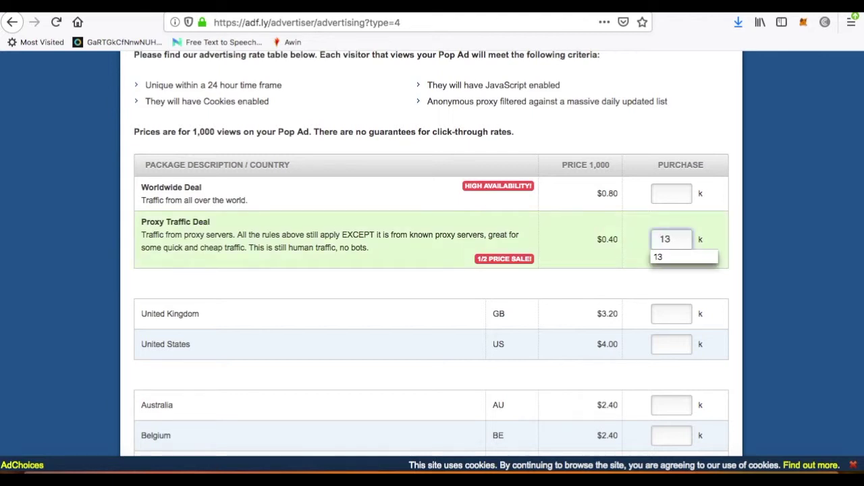
pyautogui.click(787, 250)
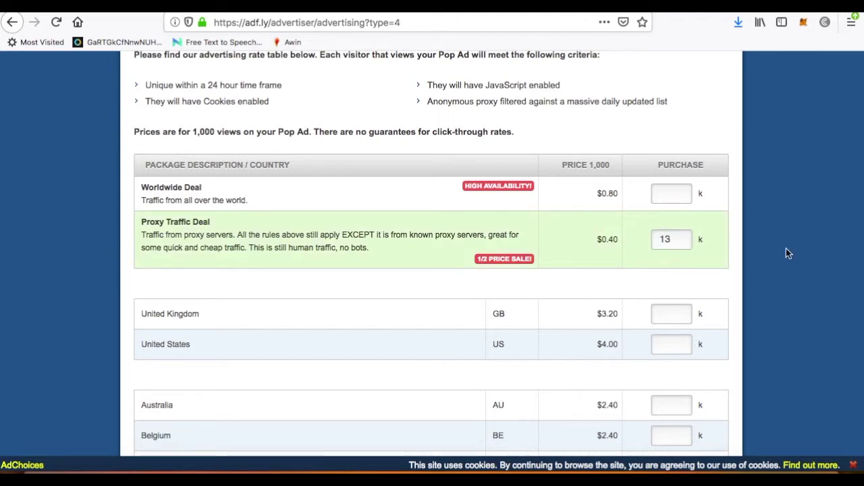
pyautogui.scroll(-6, 786, 253)
pyautogui.scroll(2, 786, 253)
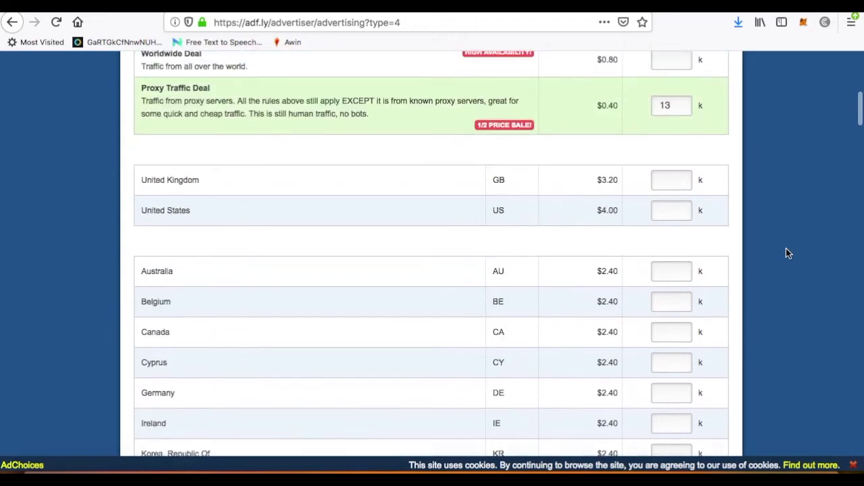
pyautogui.scroll(-3, 786, 251)
pyautogui.scroll(2, 786, 251)
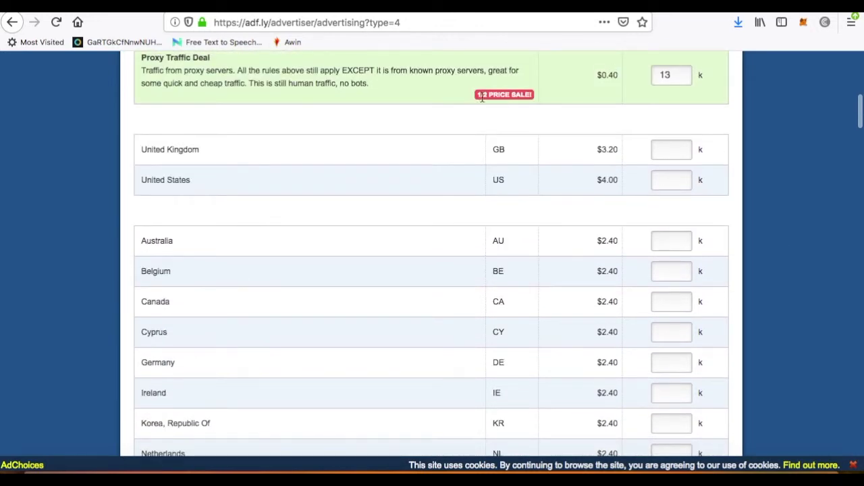
pyautogui.scroll(-10, 785, 273)
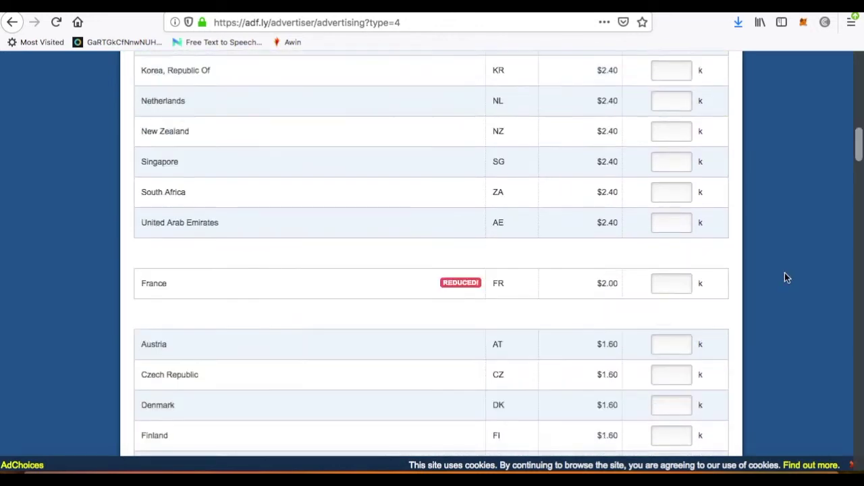
pyautogui.scroll(-15, 785, 276)
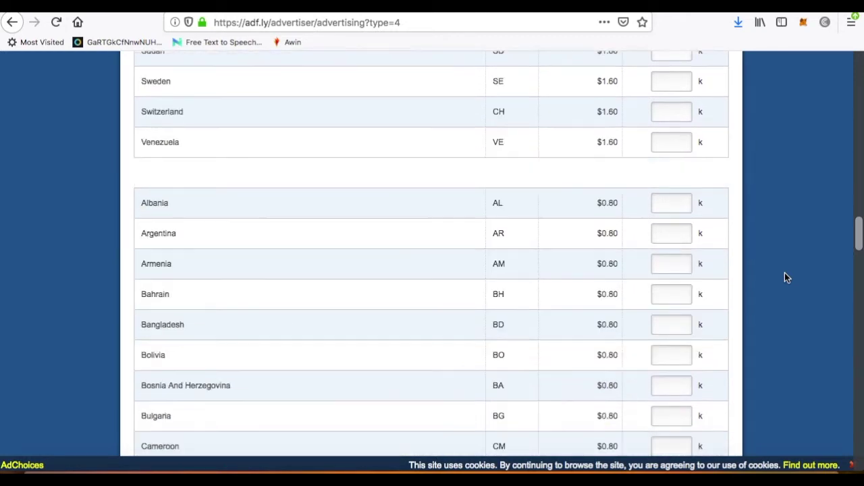
pyautogui.scroll(-15, 785, 274)
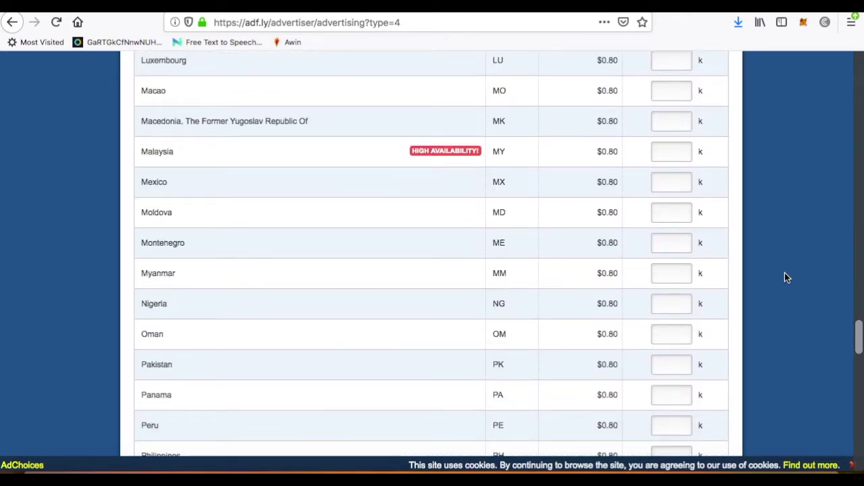
pyautogui.scroll(-15, 785, 277)
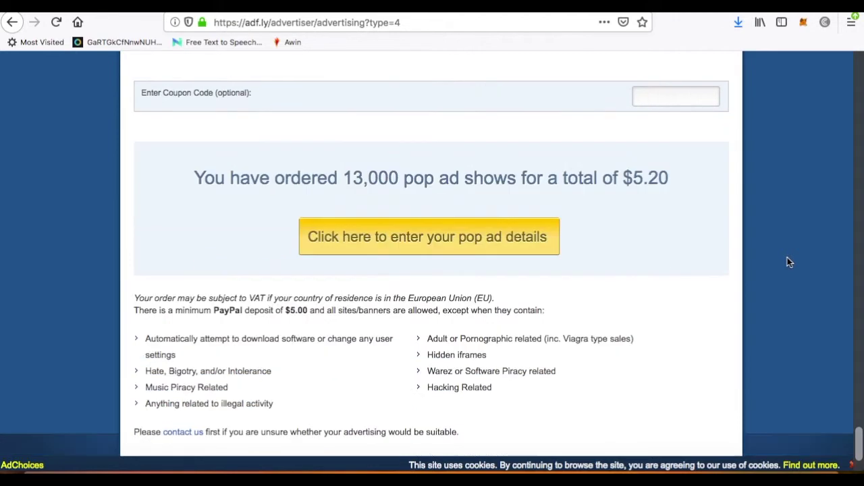
# Confirm the 13,000 shows for $5.20 summary and continue to the pop ad details form
pyautogui.moveTo(196, 180); pyautogui.dragTo(685, 181)
pyautogui.click(644, 199)
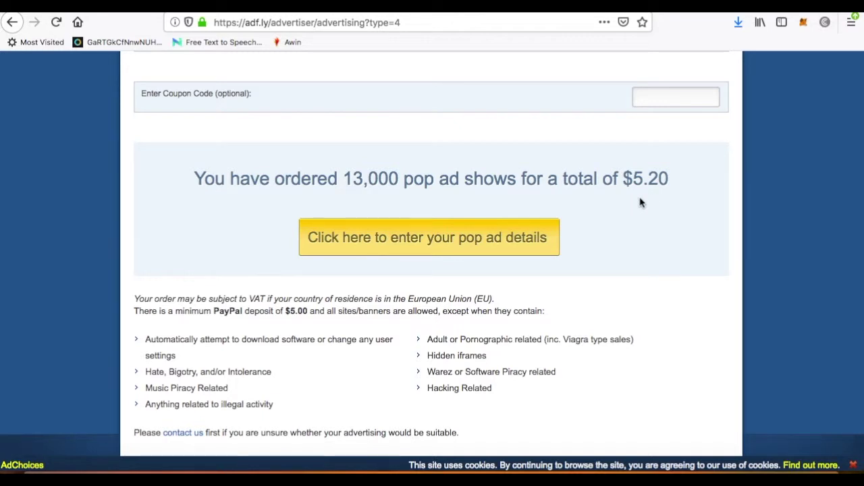
pyautogui.click(431, 241)
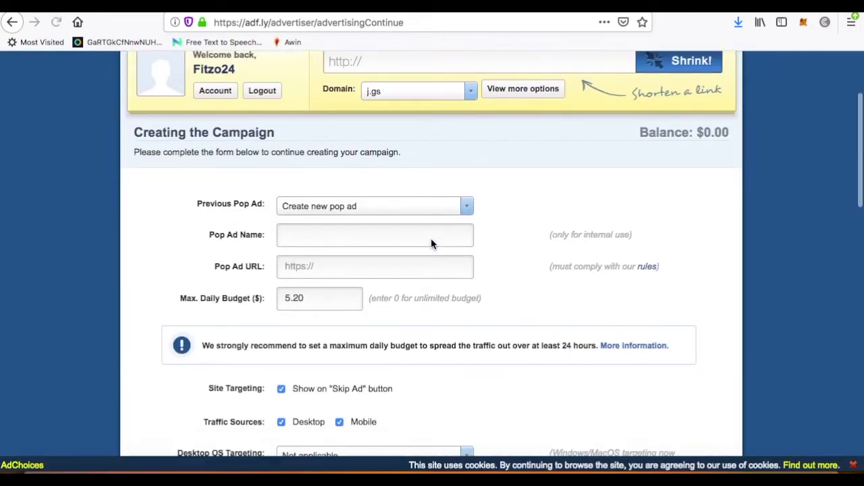
# Enter 'Canvas Modern paintings LED' as the Pop Ad Name
pyautogui.click(331, 200)
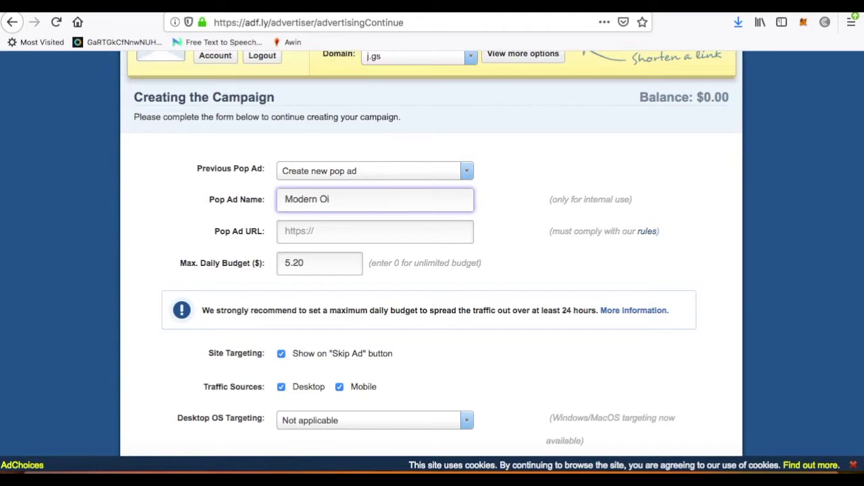
pyautogui.write('an')
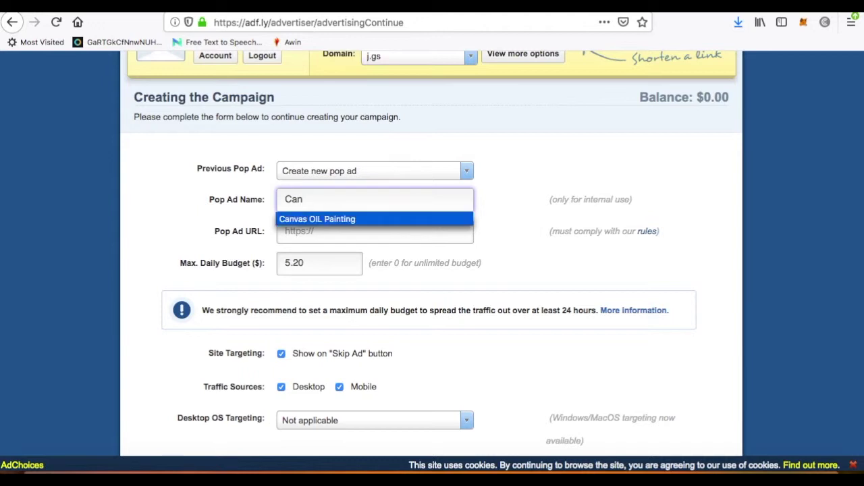
pyautogui.press('BackSpace')
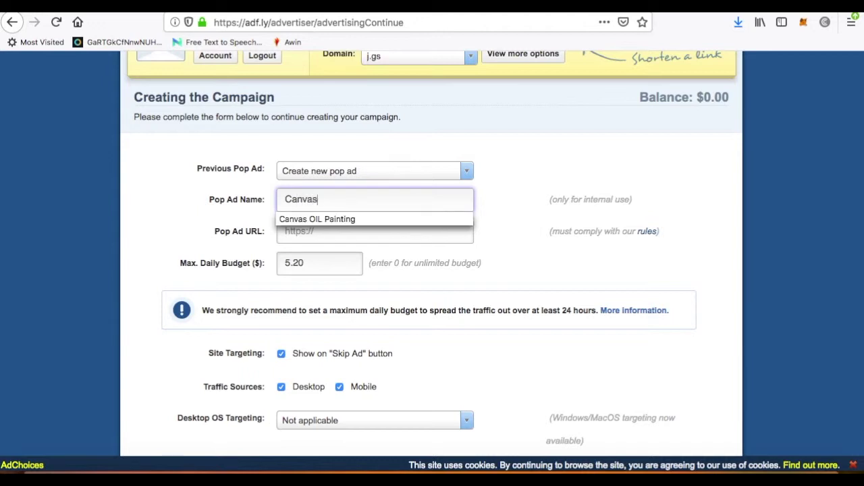
pyautogui.write('nvas Modern paintings')
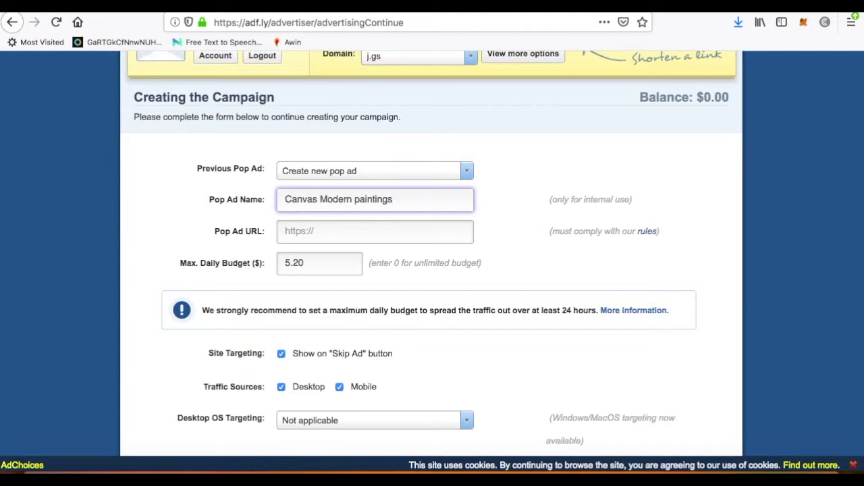
pyautogui.write('LED')
pyautogui.click(339, 237)
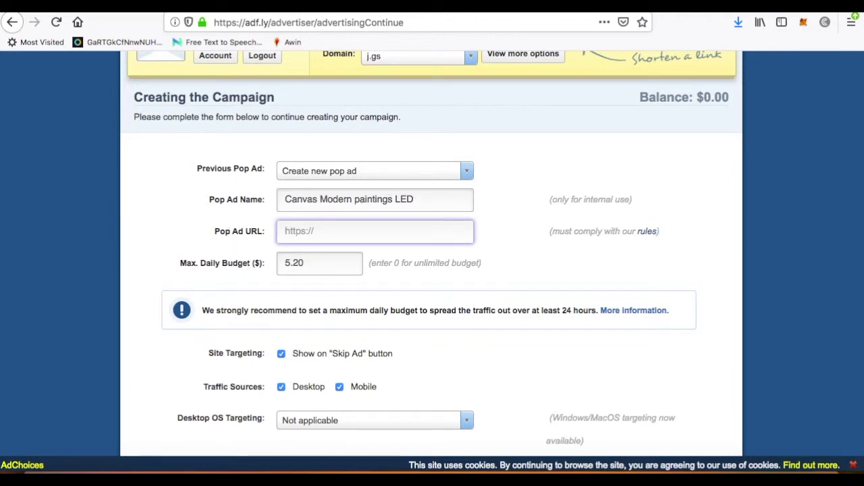
# Copy the Picture Time products page web address from the shop tab's address bar
pyautogui.hotkey('ctrl', 'Tab')
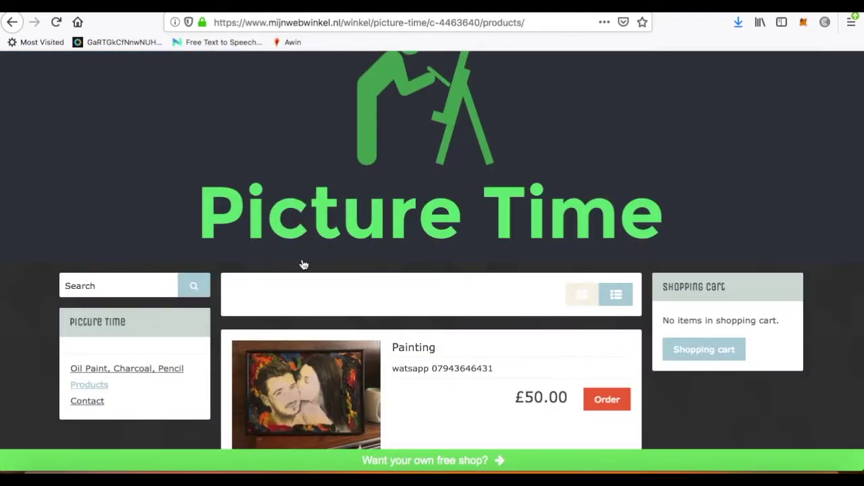
pyautogui.scroll(-10, 459, 239)
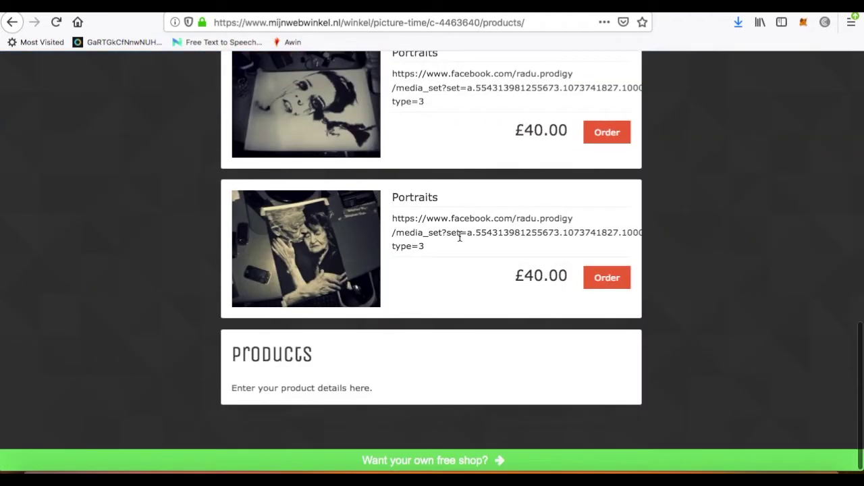
pyautogui.scroll(10, 460, 237)
pyautogui.doubleClick(323, 22)
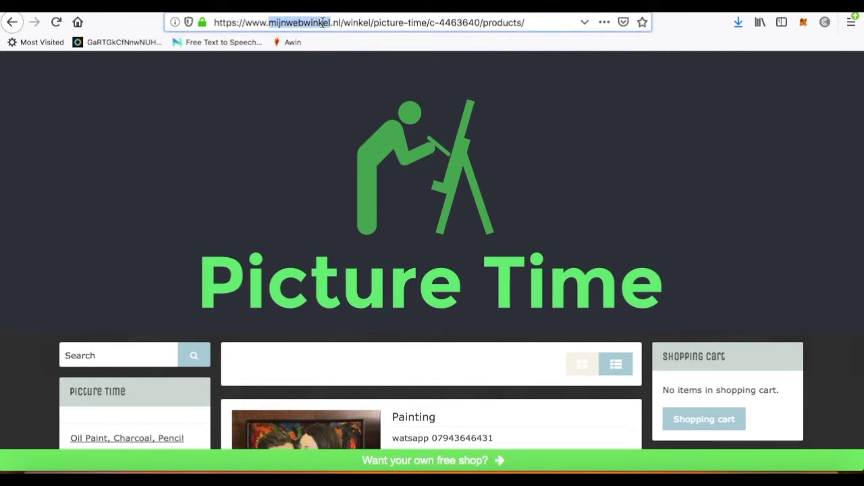
pyautogui.click(323, 23)
pyautogui.rightClick(324, 22)
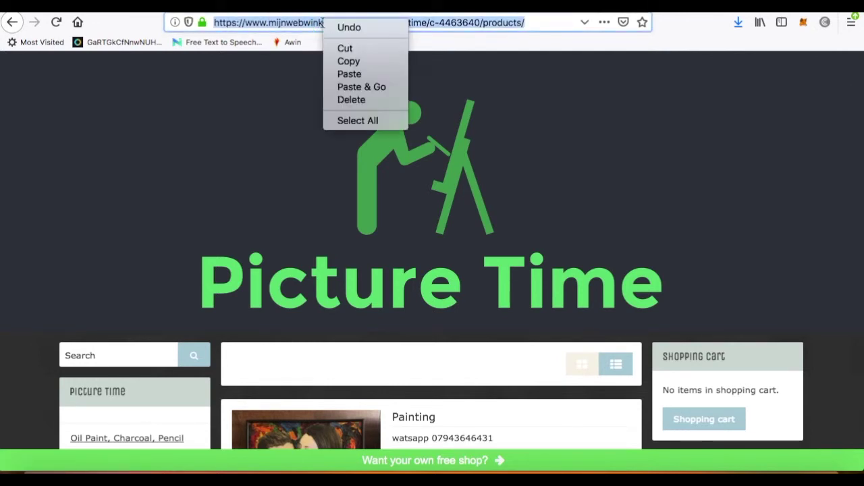
pyautogui.click(344, 68)
# Paste the Picture Time products page address into the Pop Ad URL field
pyautogui.hotkey('ctrl', 'Tab')
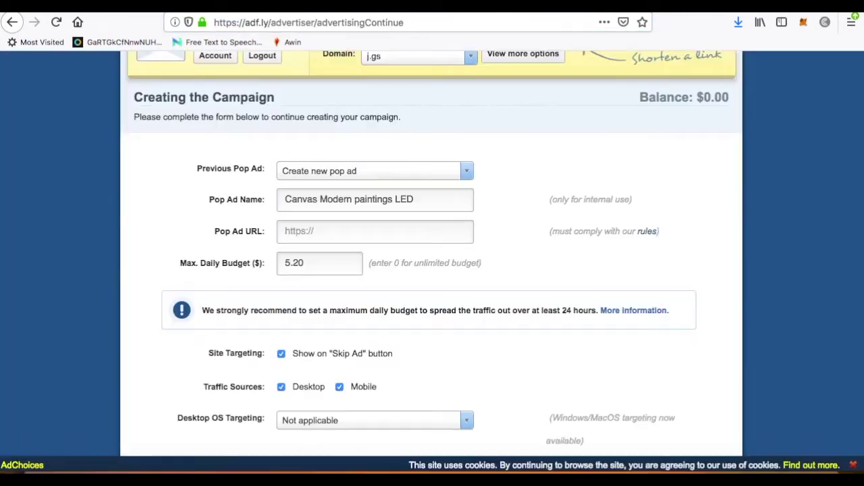
pyautogui.rightClick(300, 231)
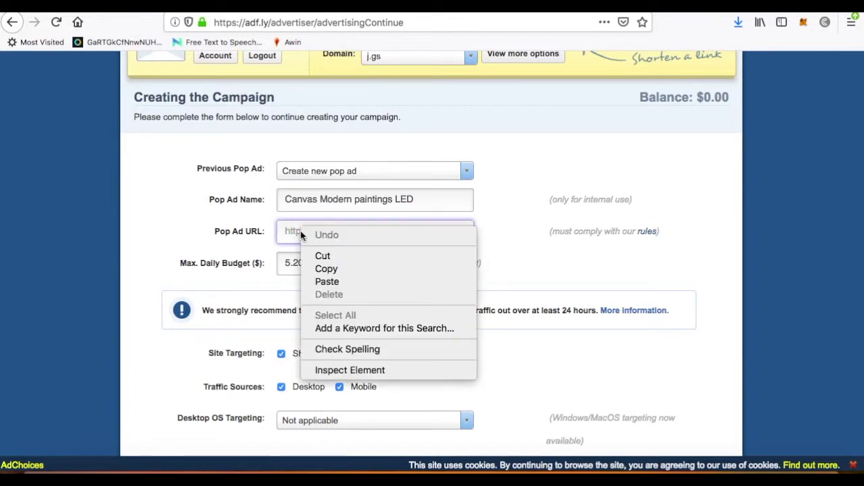
pyautogui.click(327, 282)
# Choose PayPal as the payment method for the $6.24 total
pyautogui.scroll(-5, 418, 270)
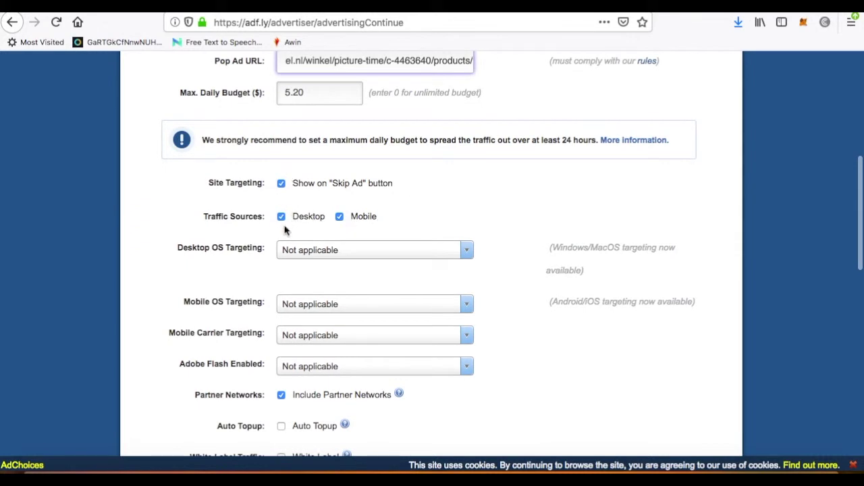
pyautogui.scroll(-5, 474, 191)
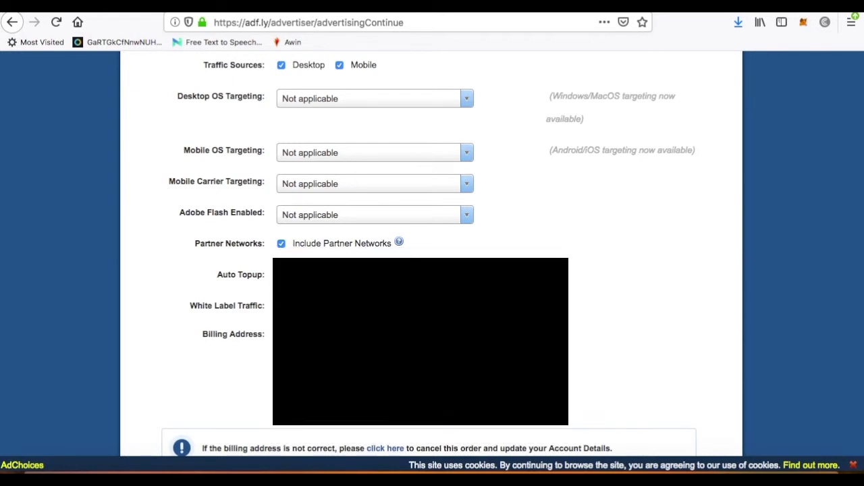
pyautogui.scroll(-10, 482, 294)
pyautogui.scroll(-3, 481, 294)
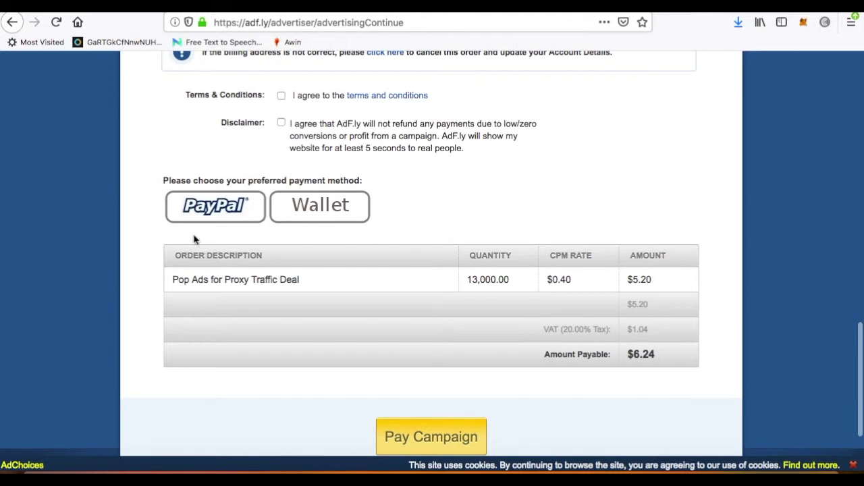
pyautogui.click(192, 208)
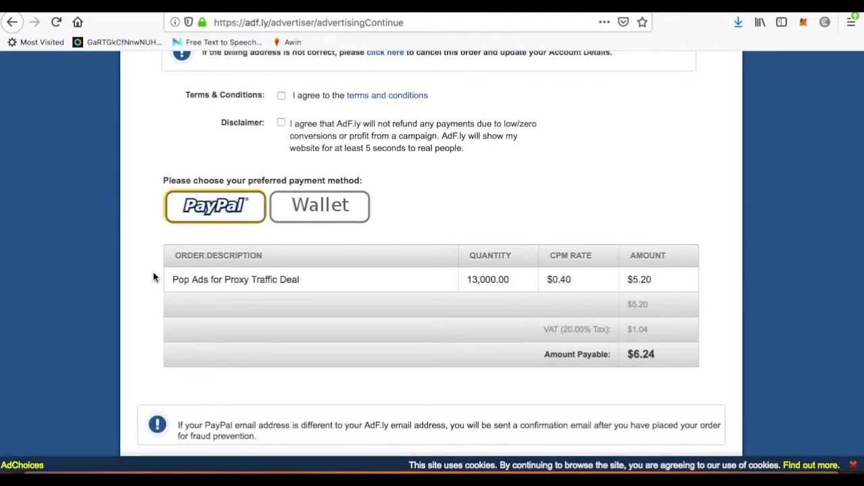
pyautogui.scroll(-5, 155, 277)
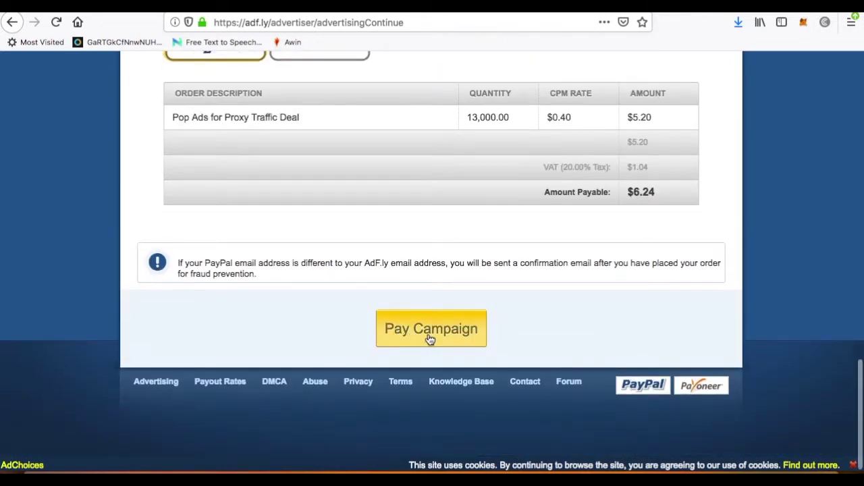
# Accept the Terms & Conditions and no-refund Disclaimer, then submit the $6.24 order via PayPal
pyautogui.click(429, 337)
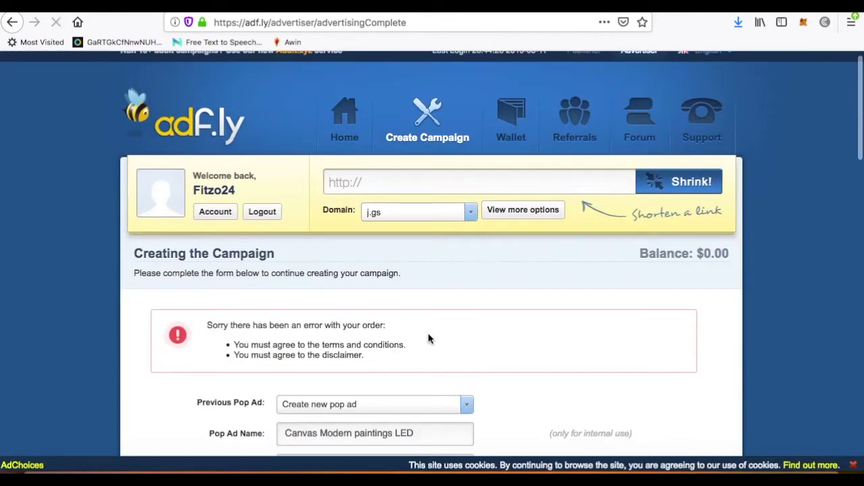
pyautogui.scroll(-2, 428, 334)
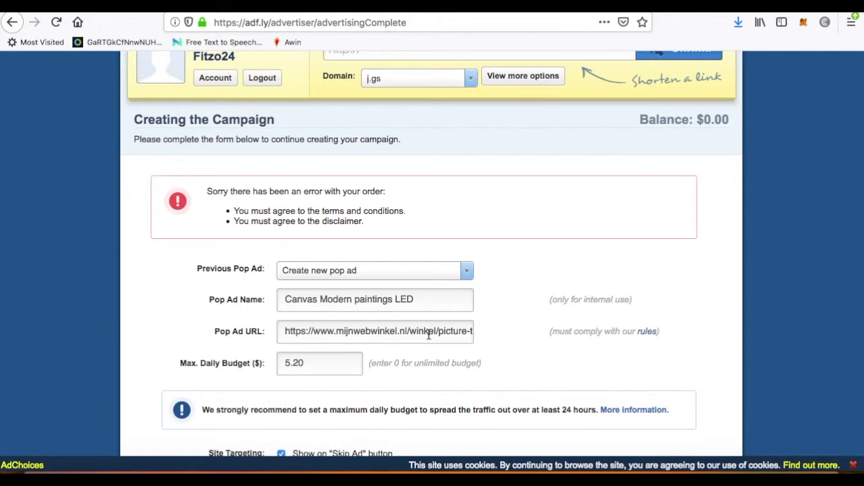
pyautogui.scroll(-6, 428, 334)
pyautogui.scroll(-4, 428, 333)
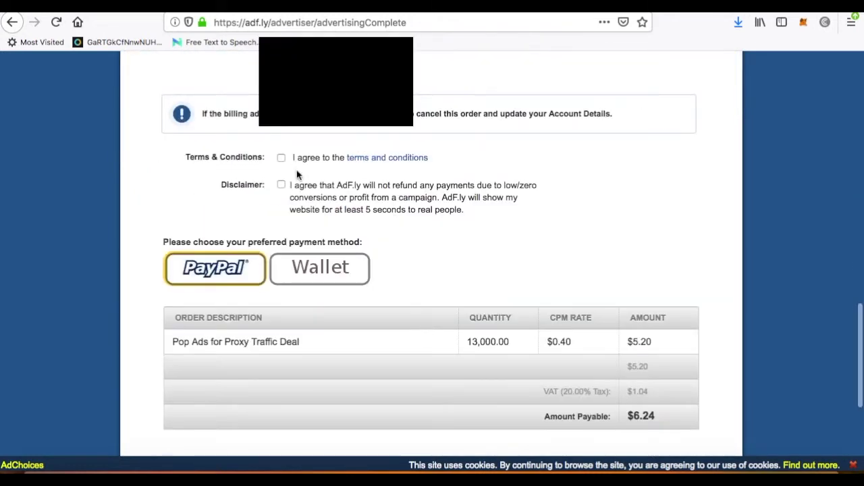
pyautogui.click(281, 158)
pyautogui.click(281, 186)
pyautogui.scroll(-5, 144, 222)
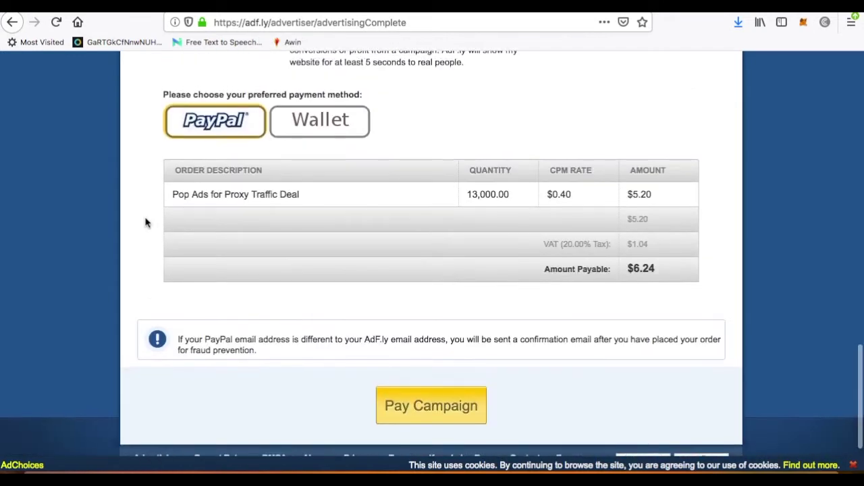
pyautogui.click(425, 413)
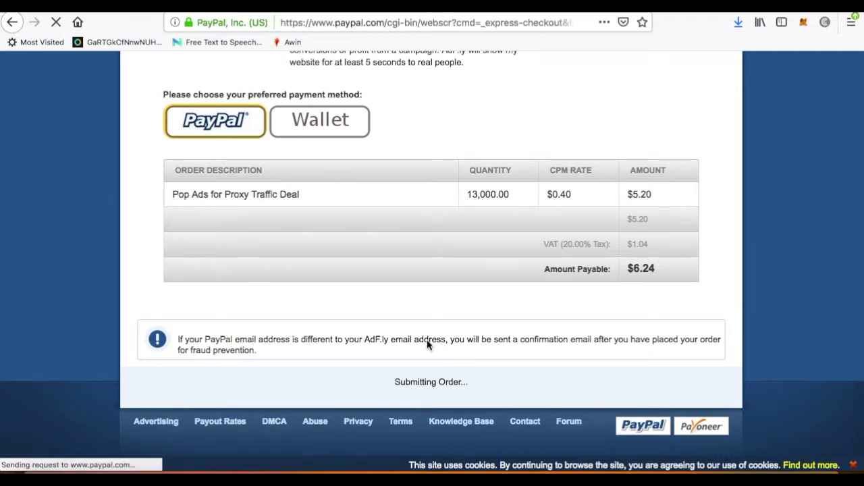
# Choose to pay the $6.24 PayPal order as a guest by debit or credit card
pyautogui.scroll(-5, 427, 345)
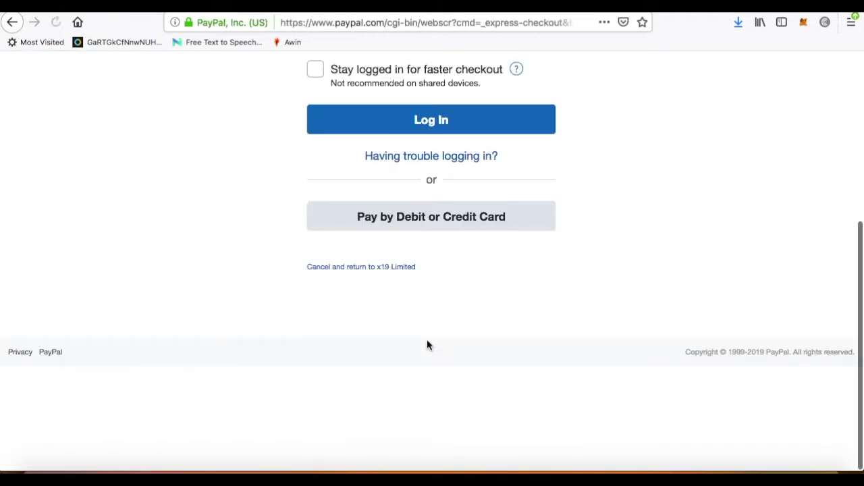
pyautogui.click(404, 221)
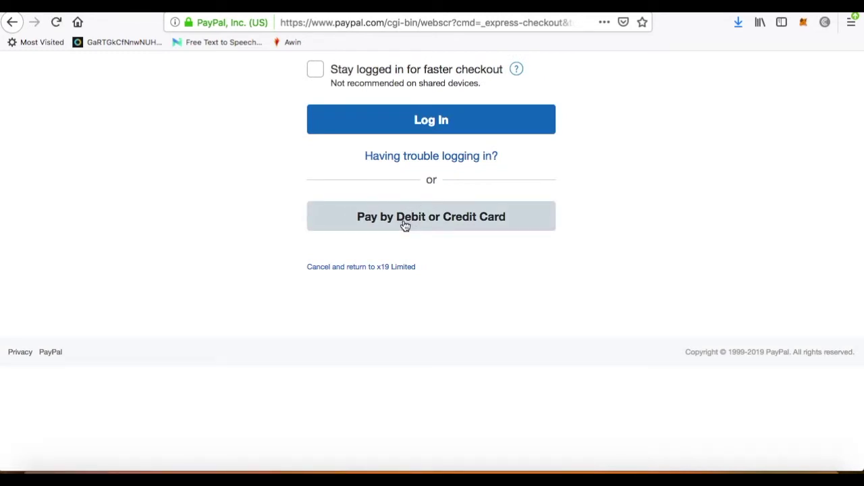
pyautogui.click(403, 222)
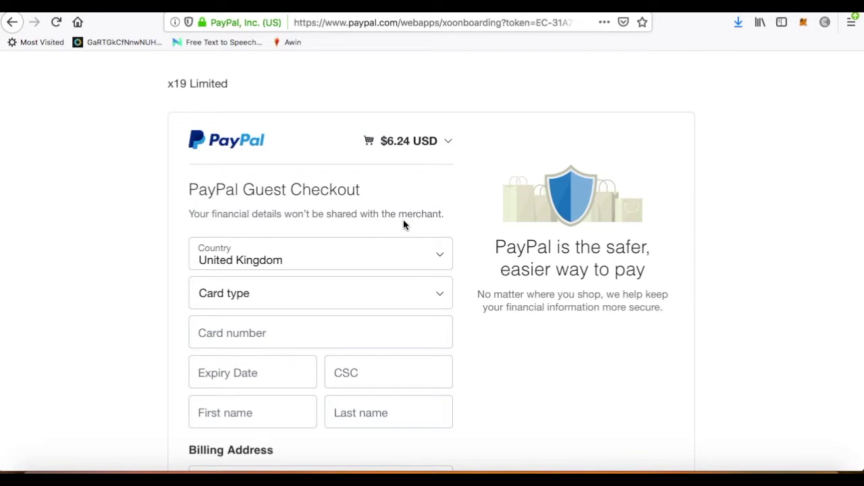
# Complete the guest checkout's card, billing and contact details and pay, returning to adf.ly
pyautogui.scroll(-2, 403, 224)
pyautogui.scroll(2, 403, 224)
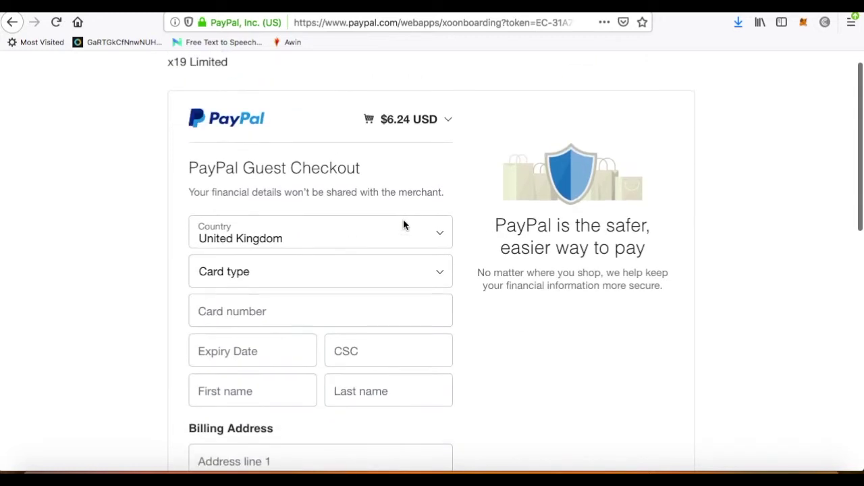
pyautogui.scroll(-5, 404, 224)
pyautogui.scroll(5, 403, 224)
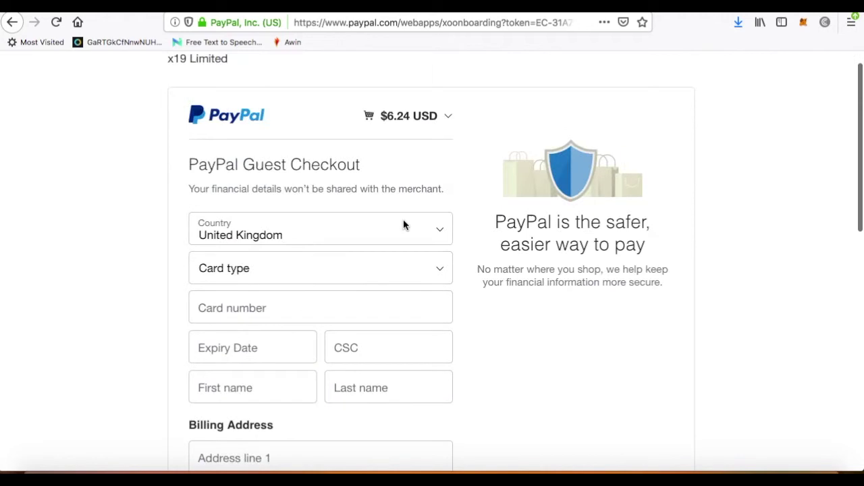
pyautogui.scroll(-1, 404, 224)
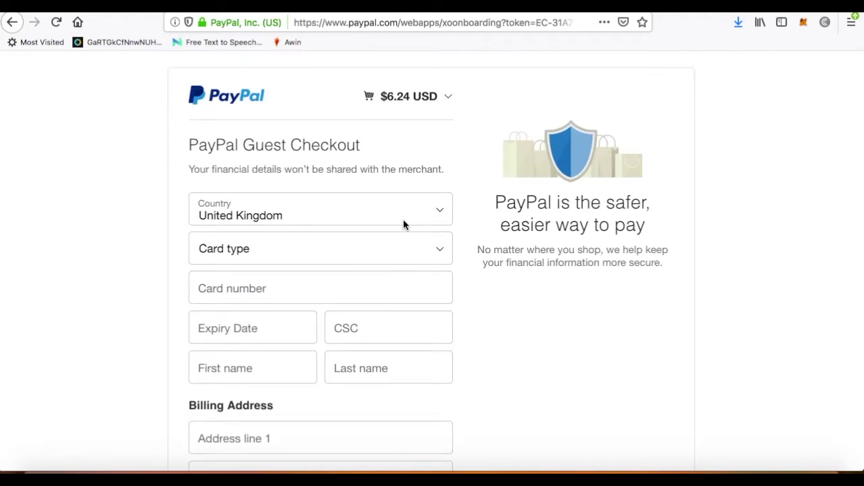
pyautogui.scroll(-8, 403, 224)
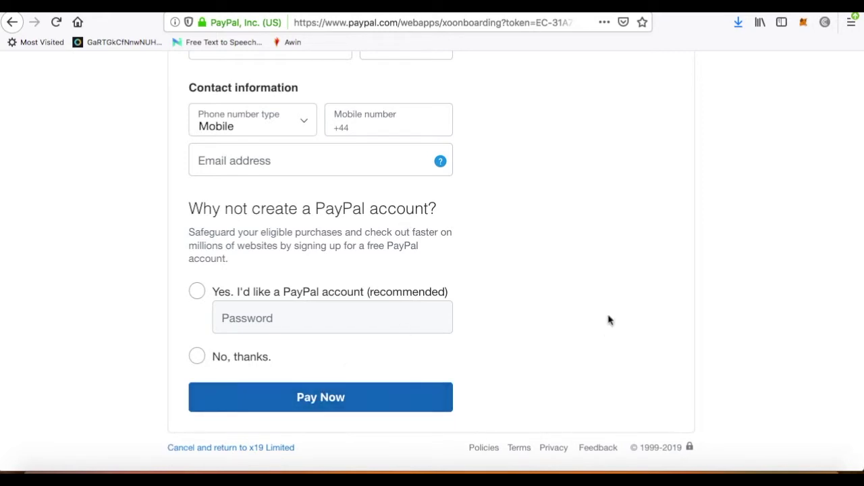
pyautogui.scroll(1, 608, 320)
pyautogui.scroll(-1, 608, 320)
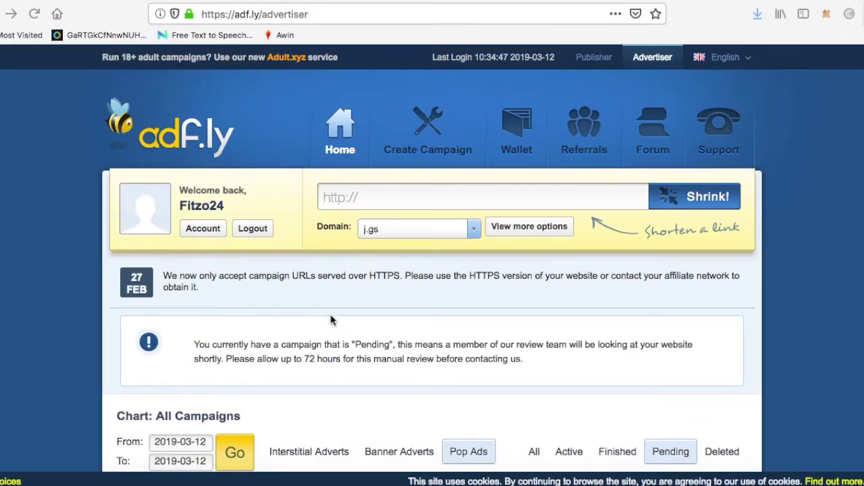
pyautogui.scroll(-2, 331, 320)
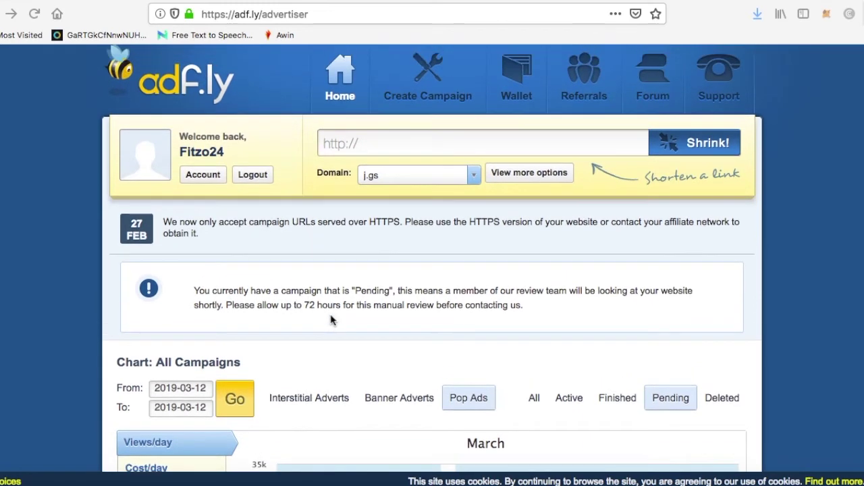
pyautogui.scroll(-2, 332, 320)
pyautogui.scroll(1, 331, 320)
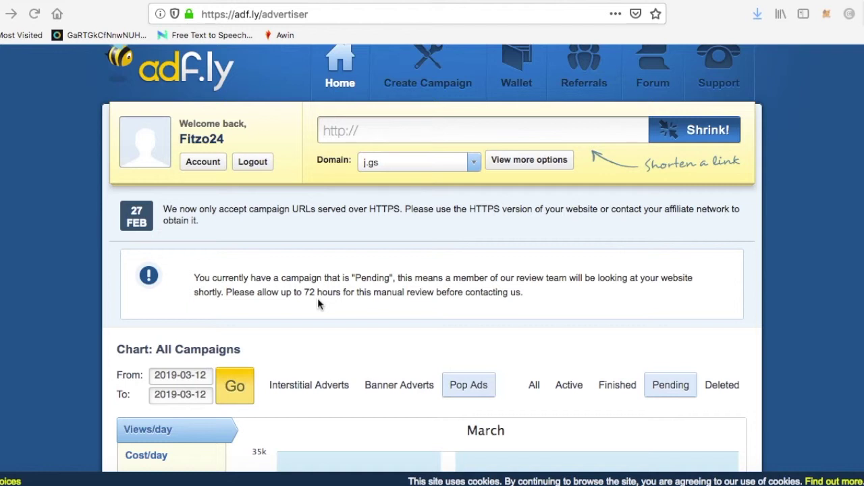
pyautogui.scroll(-3, 398, 320)
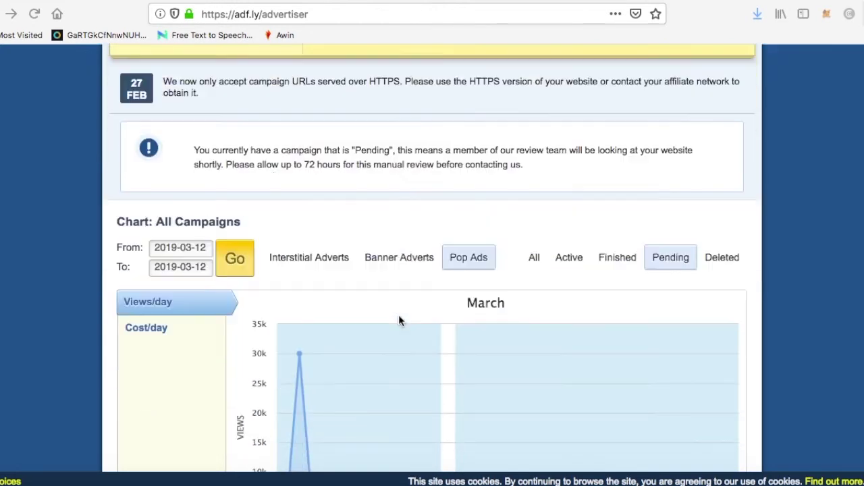
pyautogui.scroll(2, 398, 320)
pyautogui.scroll(1, 399, 320)
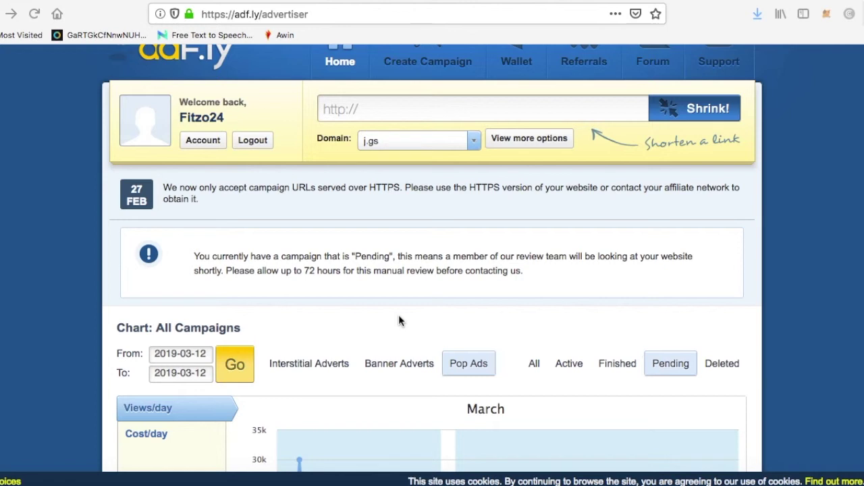
pyautogui.scroll(-2, 399, 316)
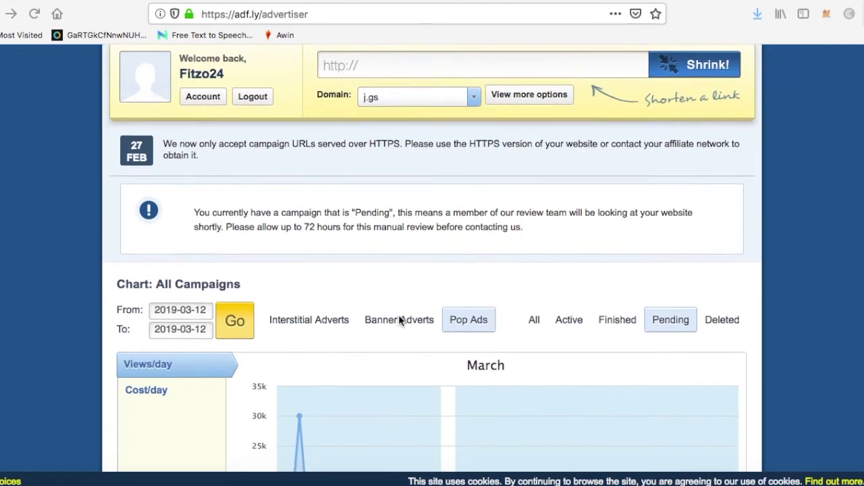
pyautogui.scroll(2, 398, 317)
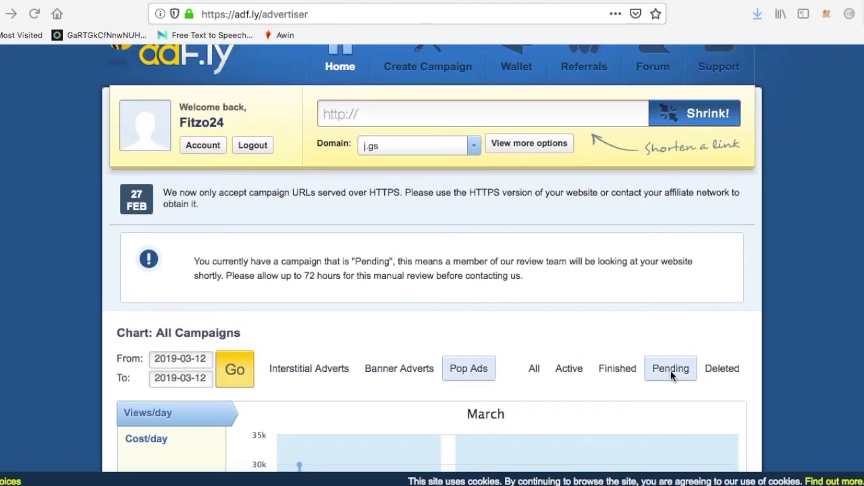
pyautogui.scroll(3, 549, 298)
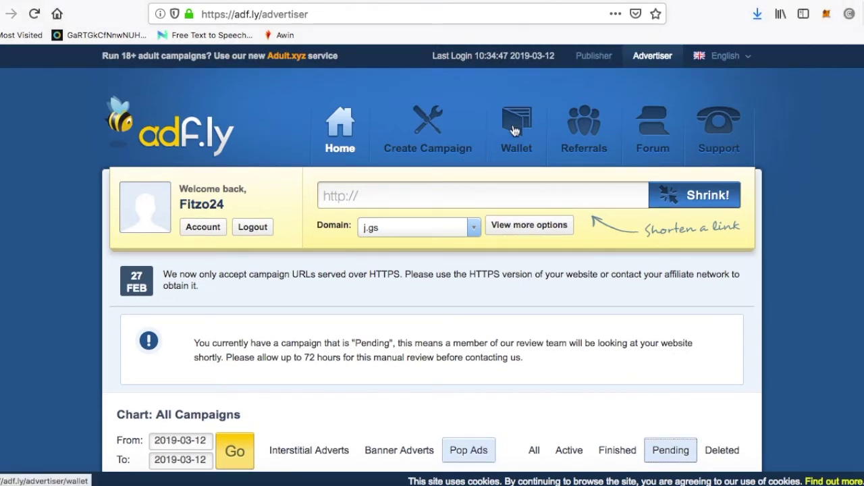
# Check the wallet for the $5.20 PayPal transaction dated 2019-03-12
pyautogui.click(515, 130)
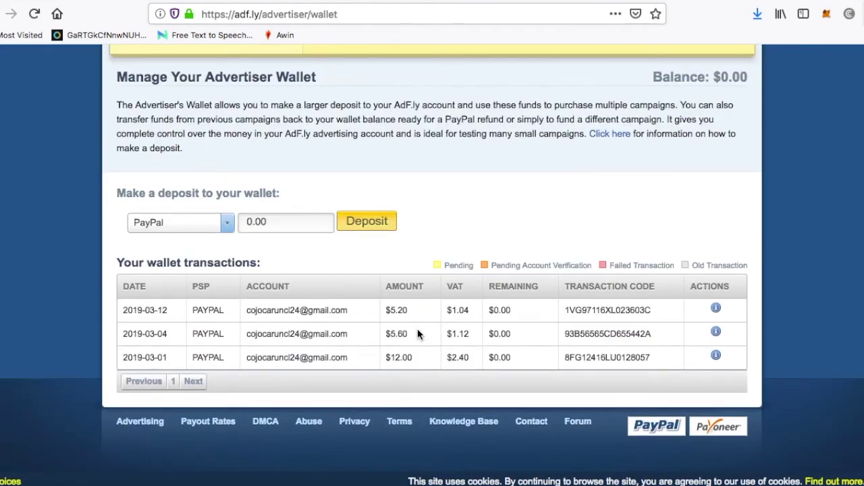
pyautogui.scroll(2, 417, 335)
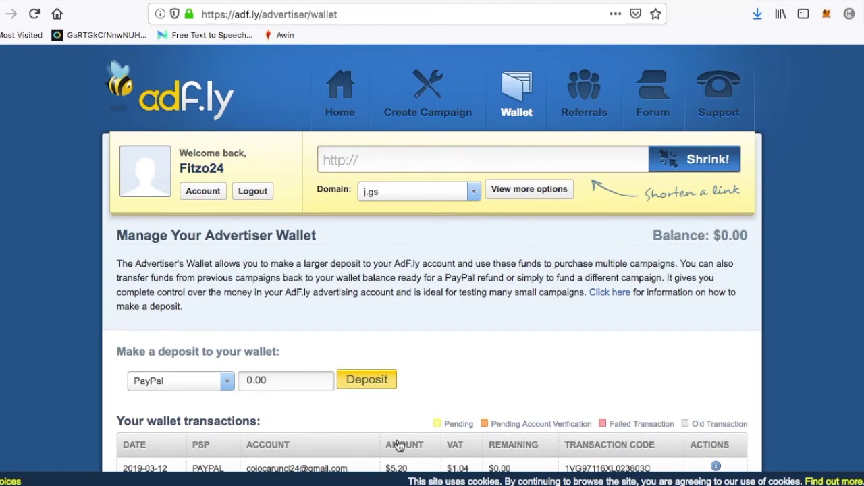
pyautogui.scroll(-2, 431, 301)
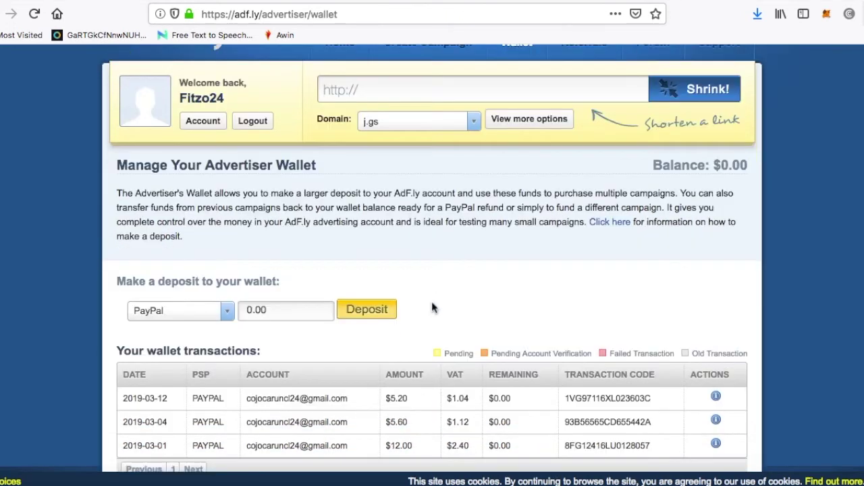
pyautogui.scroll(3, 431, 301)
pyautogui.click(336, 133)
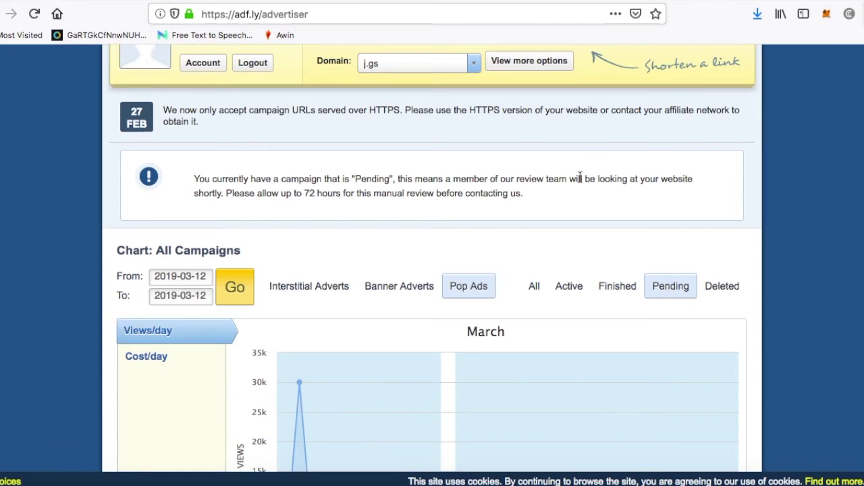
# Verify Canvas Modern shows Pending: 13,000 Proxy Deal views for $5.20 at $0.40 CPM
pyautogui.scroll(-5, 580, 181)
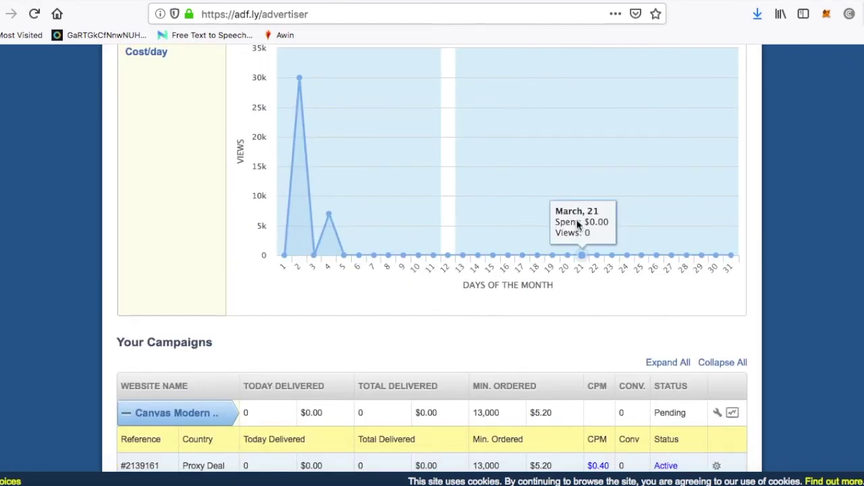
pyautogui.scroll(-4, 578, 274)
pyautogui.scroll(2, 577, 275)
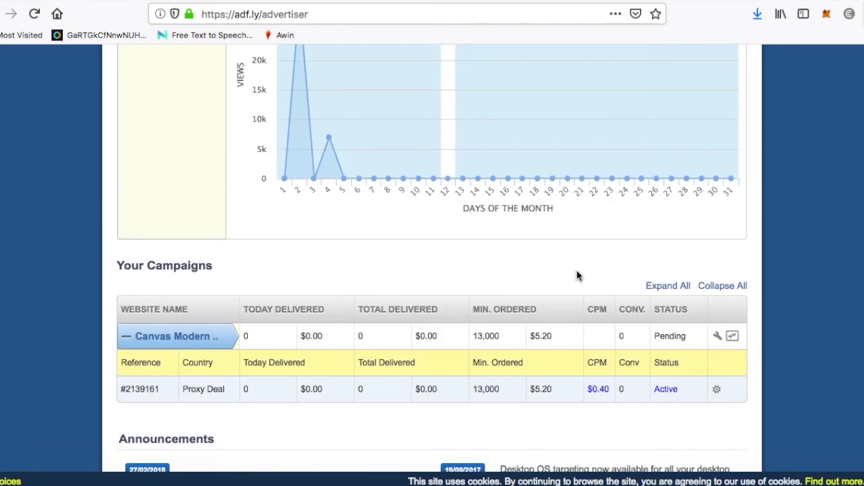
pyautogui.scroll(10, 577, 274)
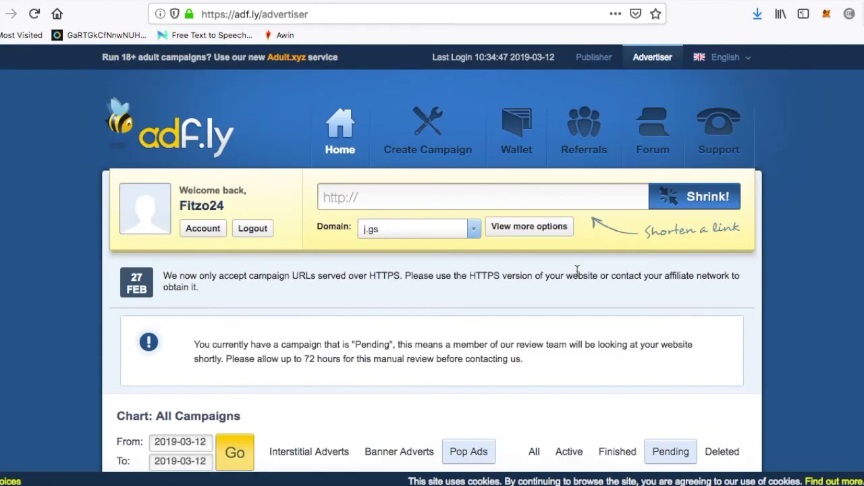